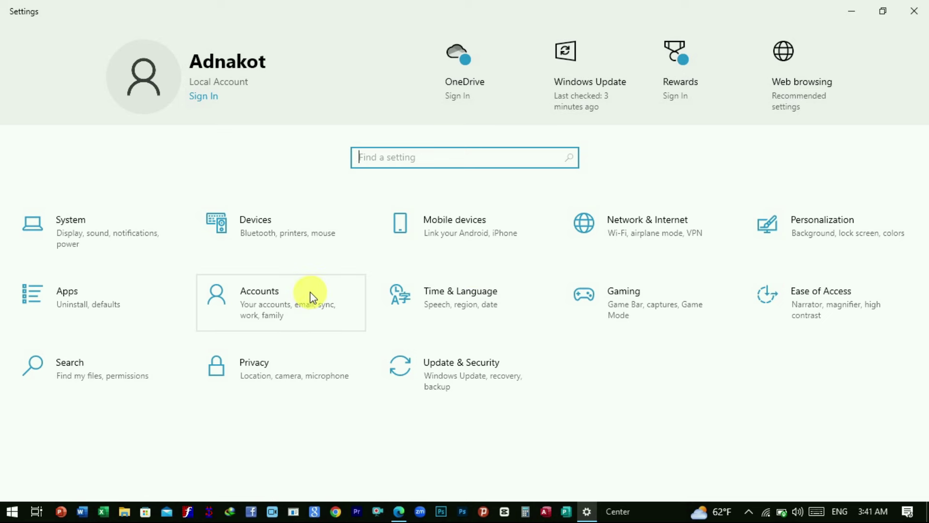
Open the Storage Sense configuration in the System storage settings and switch Storage Sense off and on again
click(83, 228)
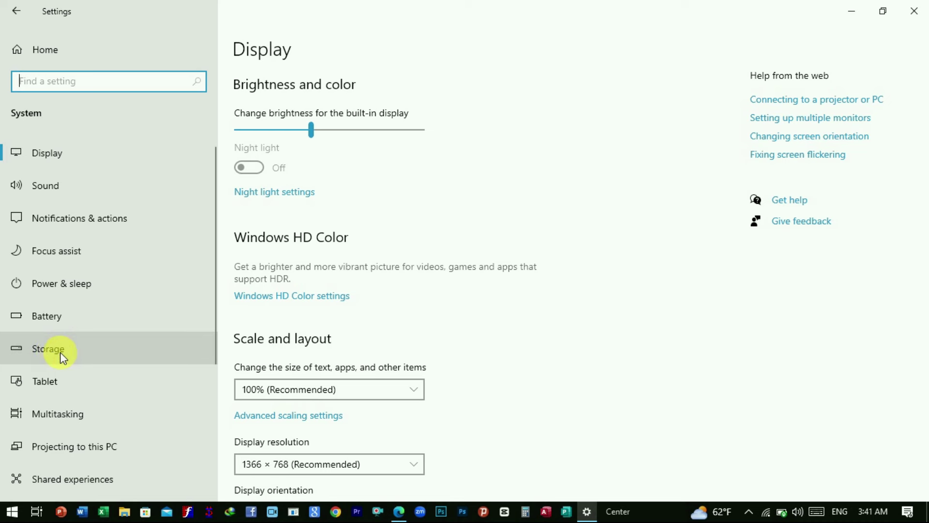
click(91, 353)
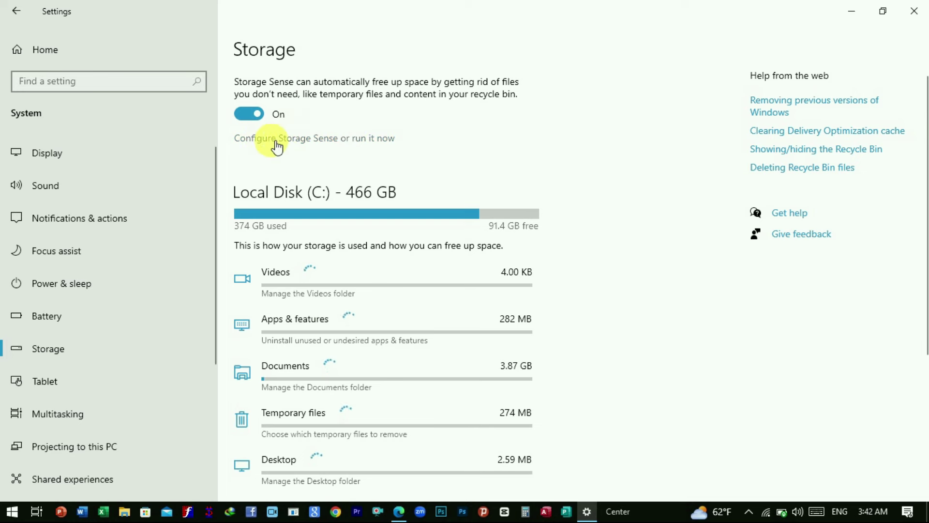
click(309, 139)
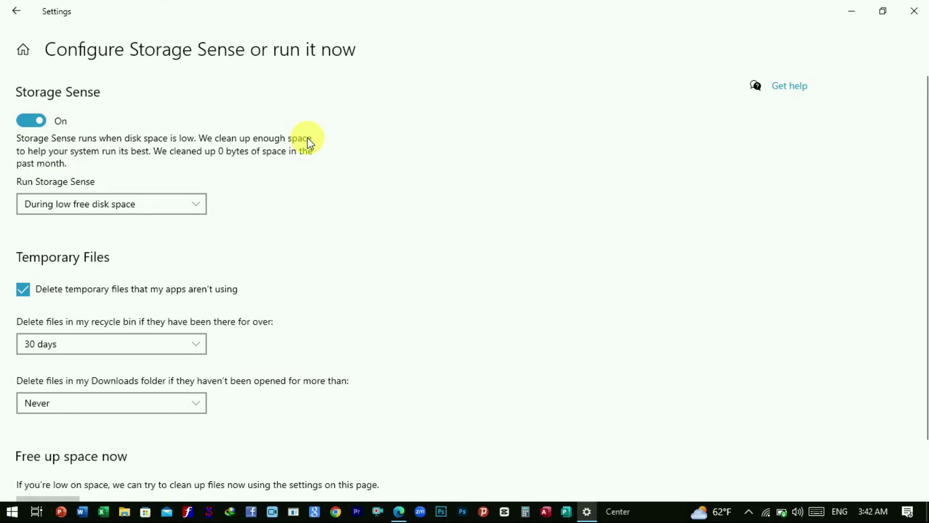
click(39, 128)
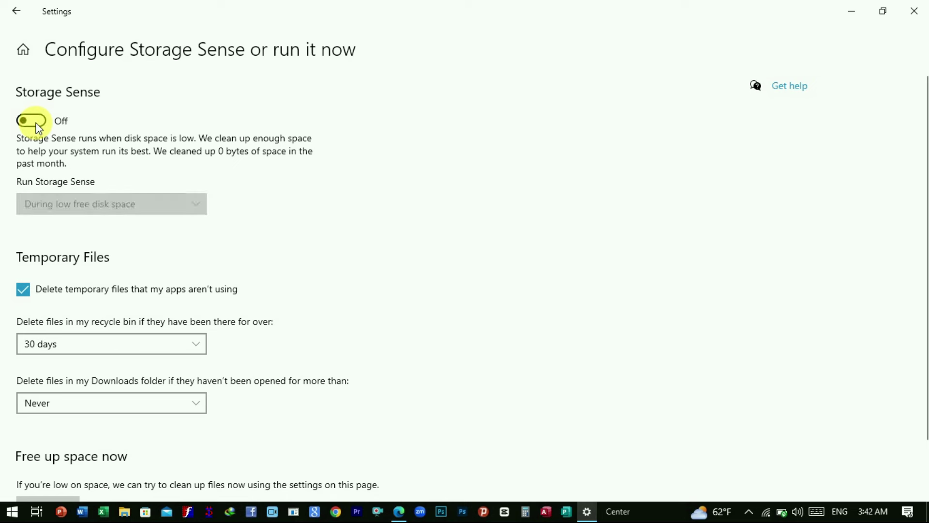
click(41, 126)
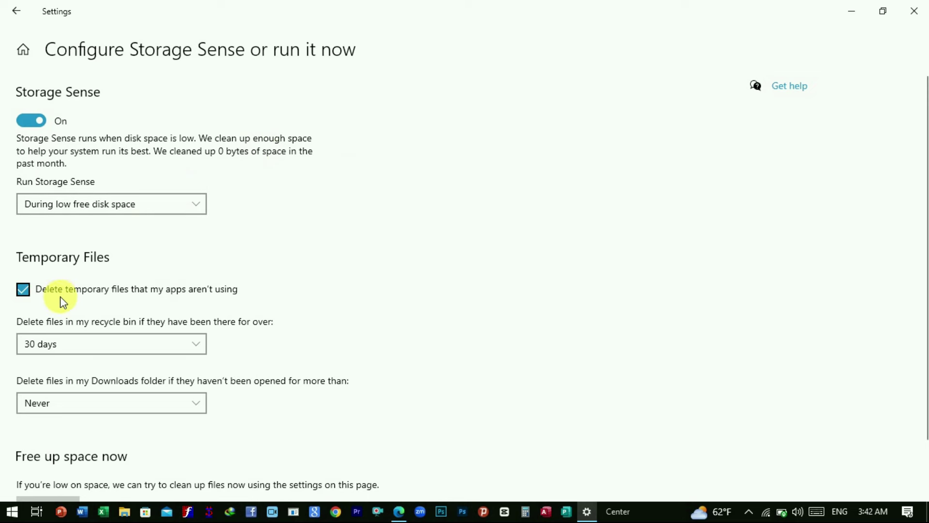
Set Storage Sense to delete recycle bin files that have been there for over 14 days
scroll(97, 310, down, 1)
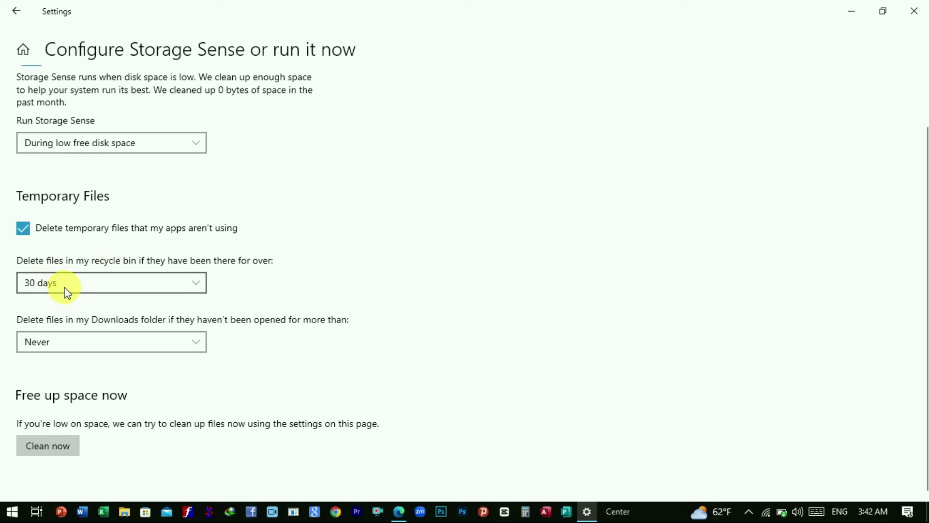
click(197, 287)
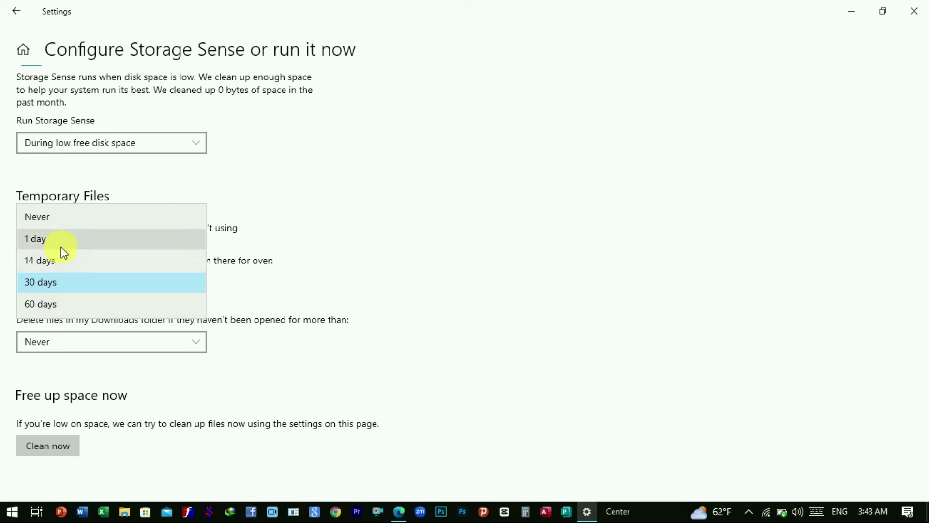
click(104, 259)
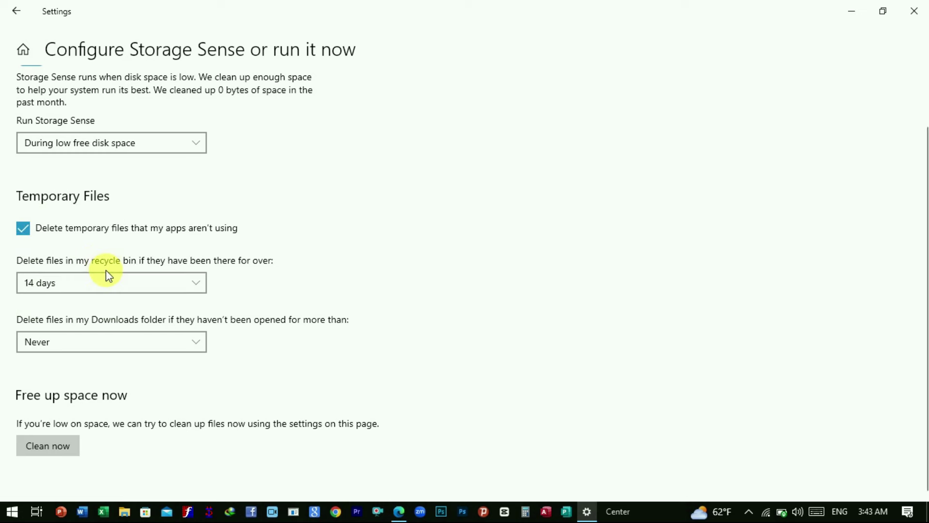
Set the deletion period for recycle bin files to 30 days, return to the Storage page and close Settings
click(186, 284)
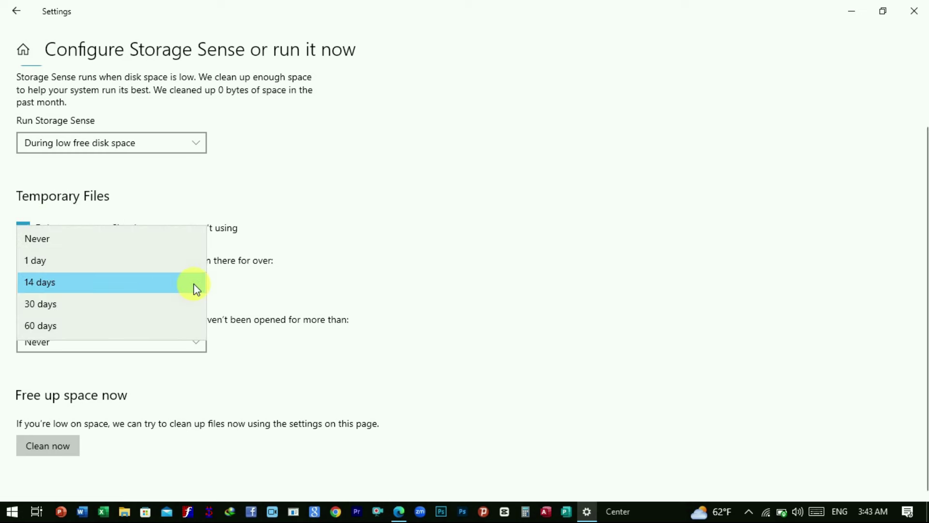
click(49, 305)
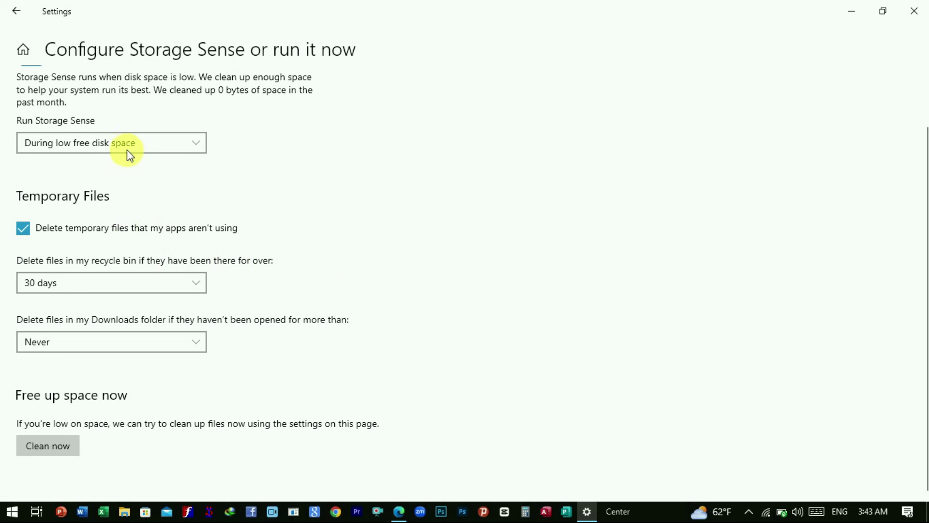
scroll(123, 143, up, 2)
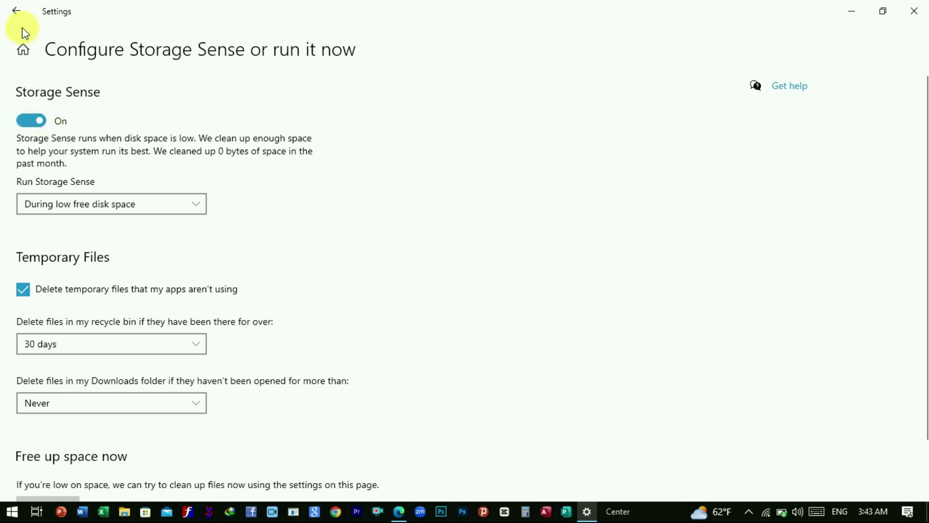
click(17, 14)
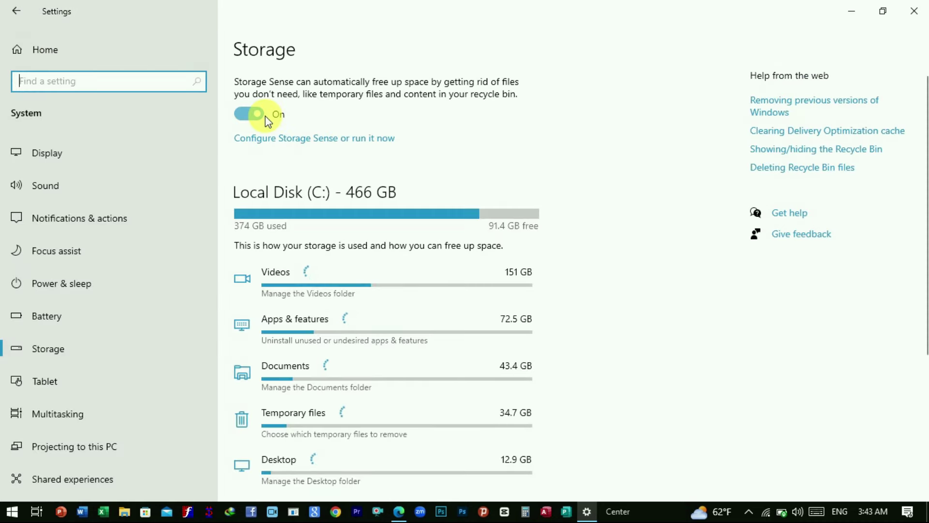
key(alt+F4)
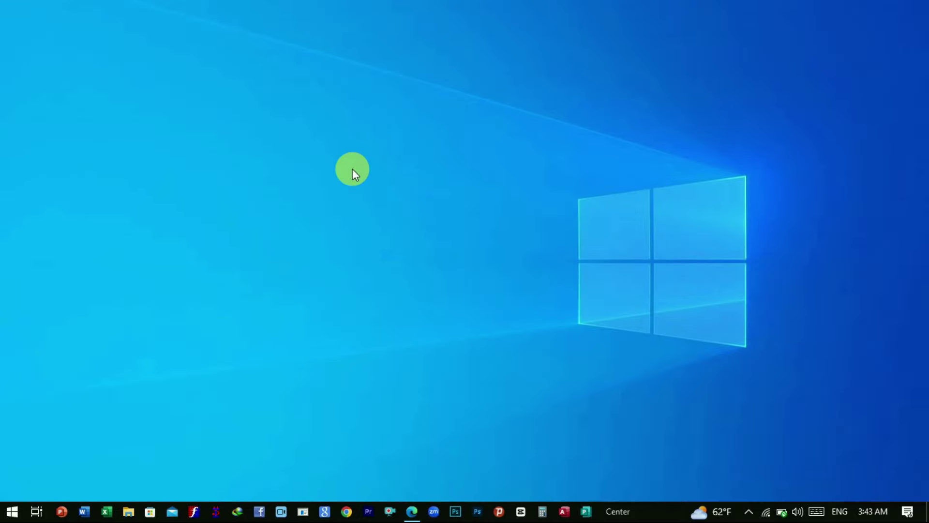
Reset the Microsoft Store cache by running wsreset from the Run dialog, and close the Store window that opens
right_click(14, 515)
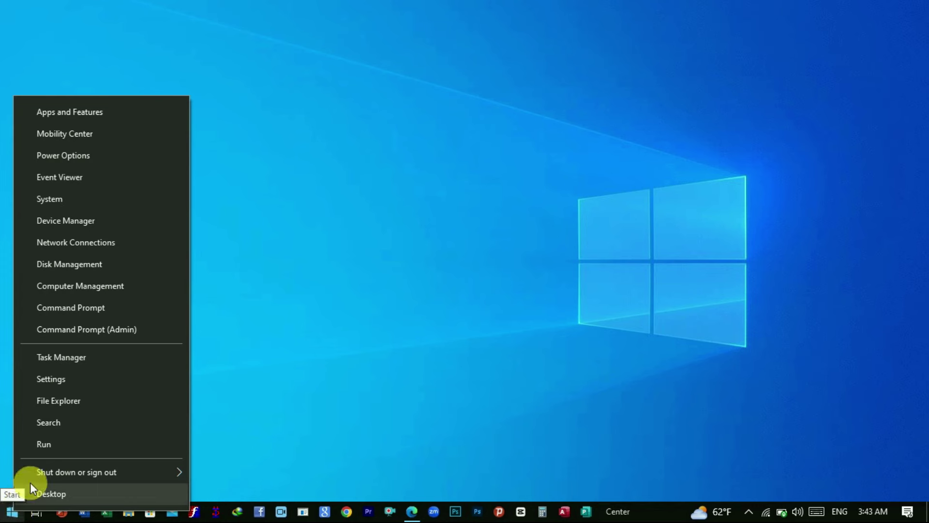
click(53, 445)
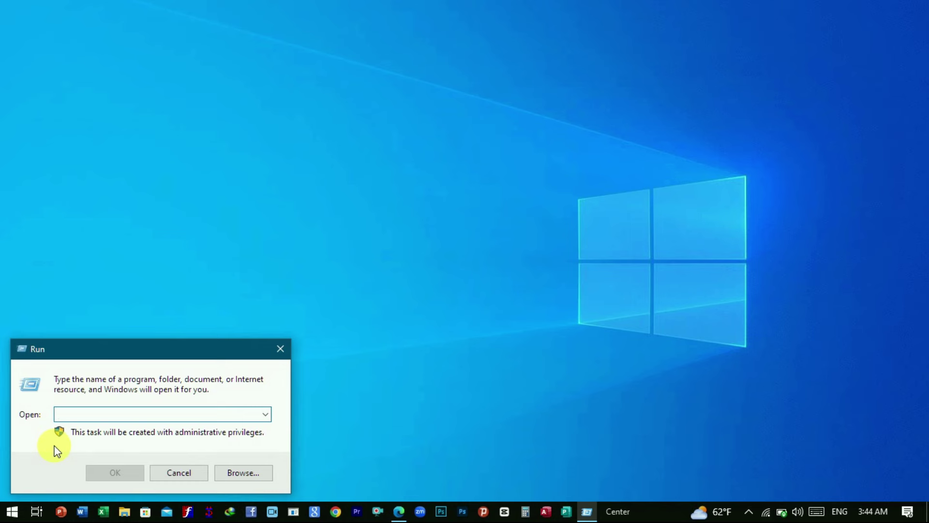
drag(123, 355, 333, 176)
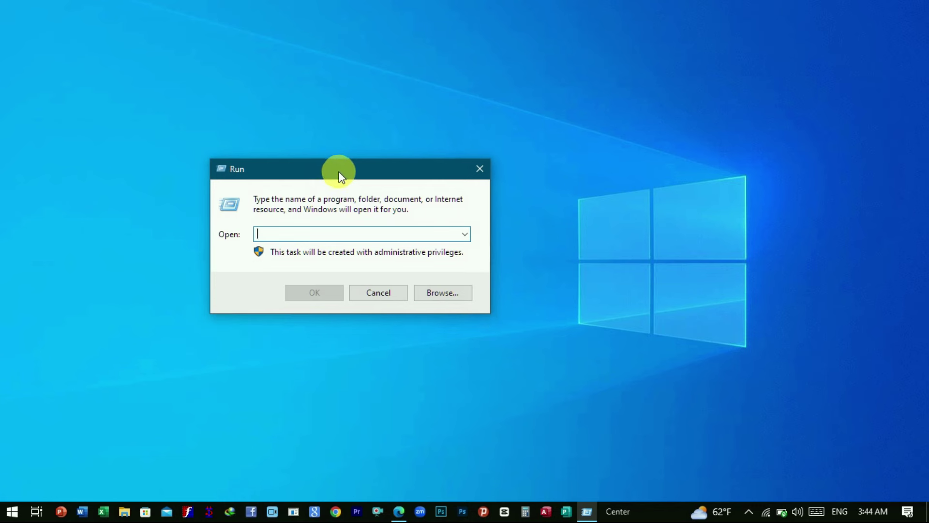
text(w)
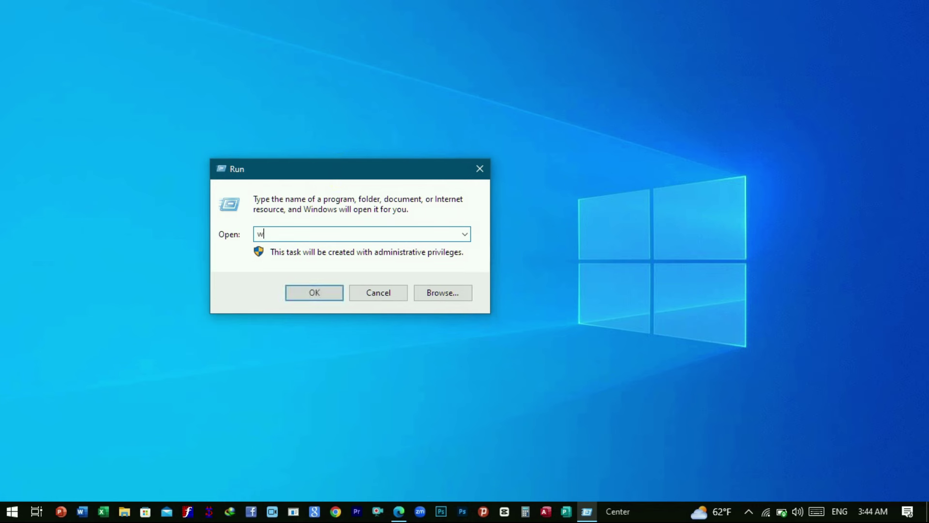
text(sreset)
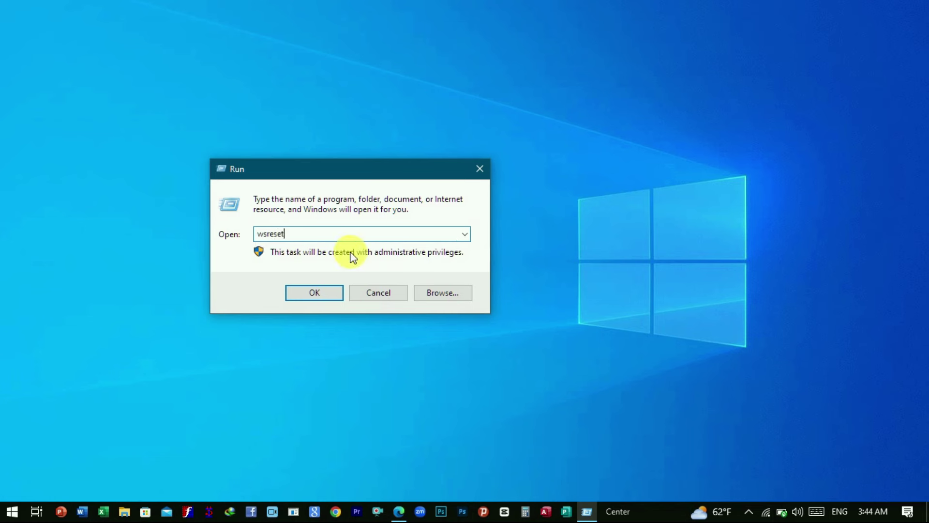
click(319, 297)
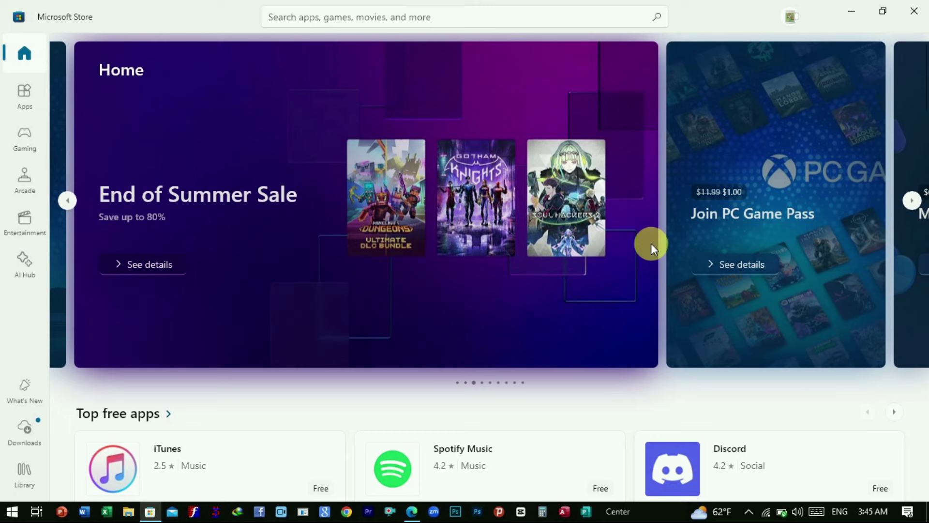
click(914, 16)
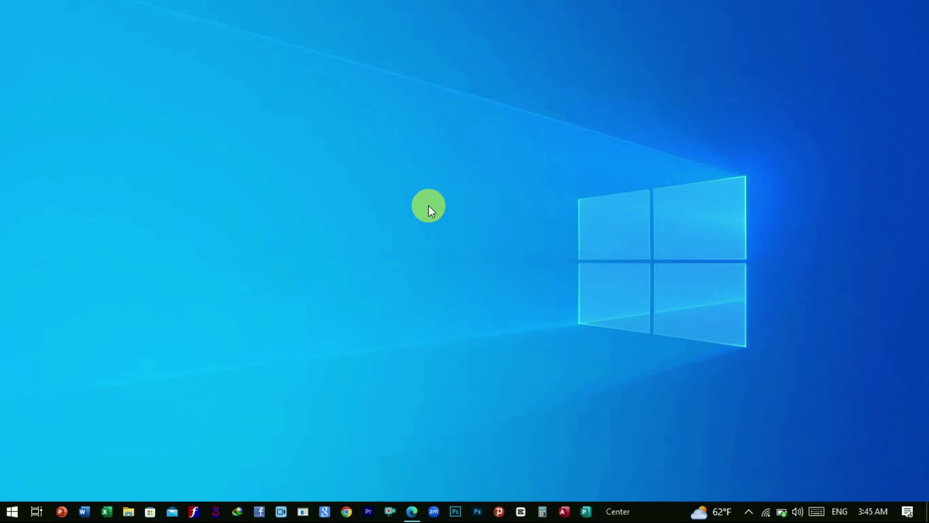
Open Device Manager, maximize its window and expand the Network adapters category
right_click(12, 512)
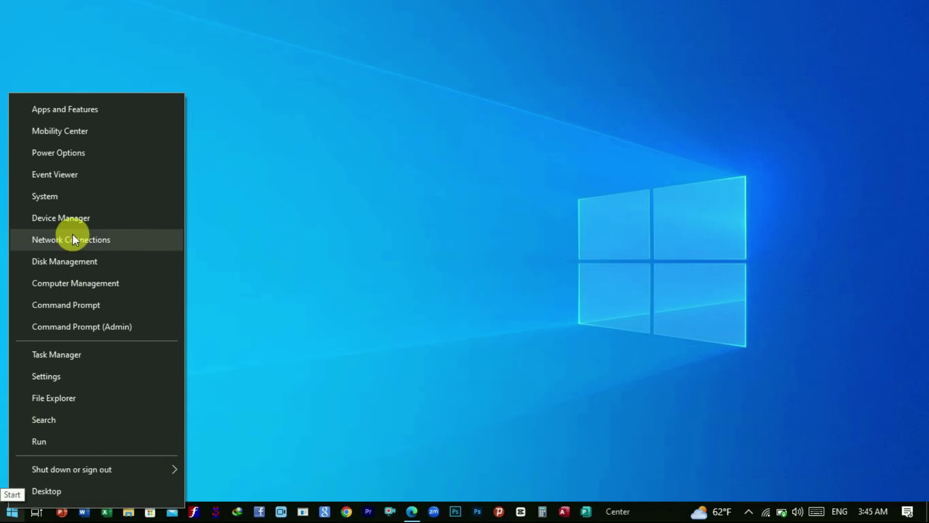
click(136, 223)
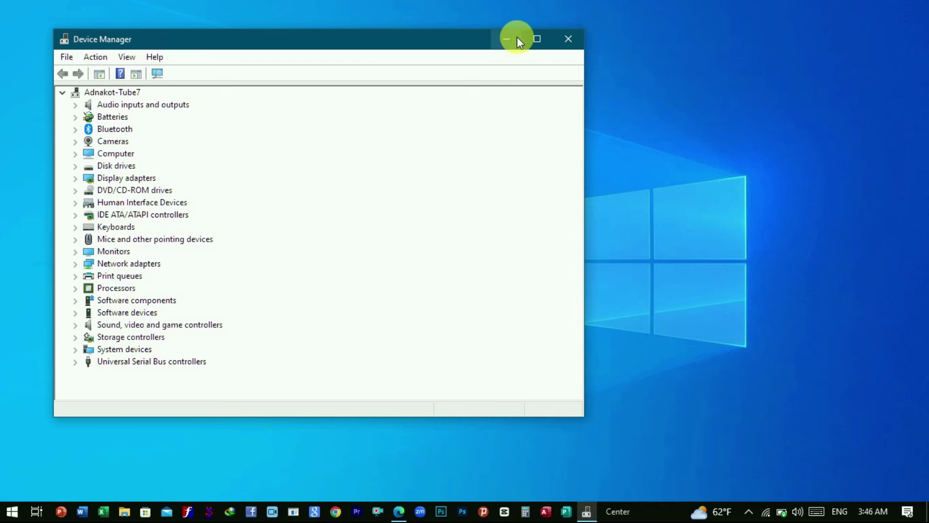
click(534, 39)
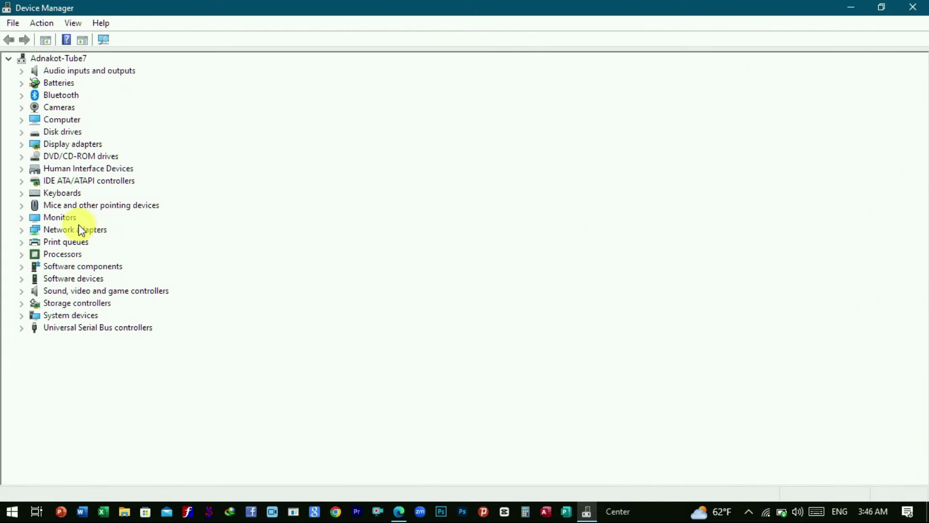
click(22, 230)
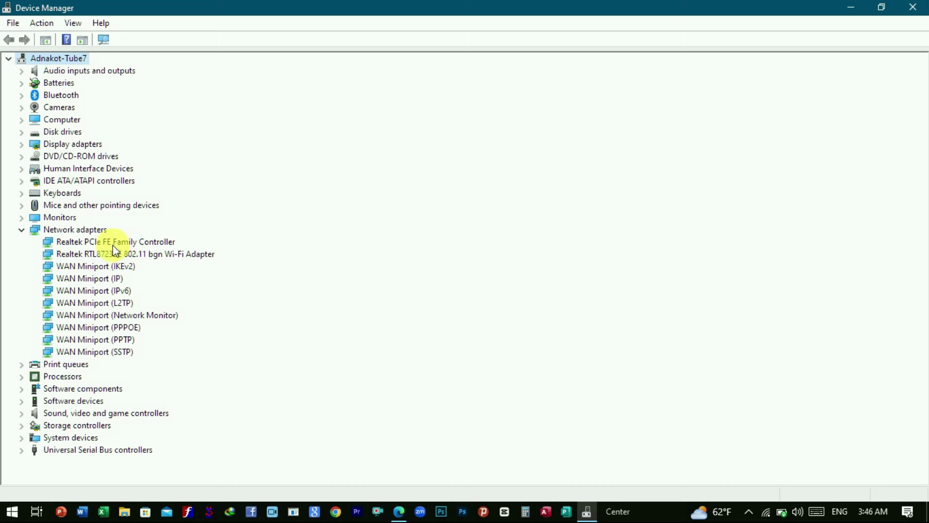
Run an automatic driver search for the Realtek PCIe FE Family Controller and close the update wizard
right_click(106, 245)
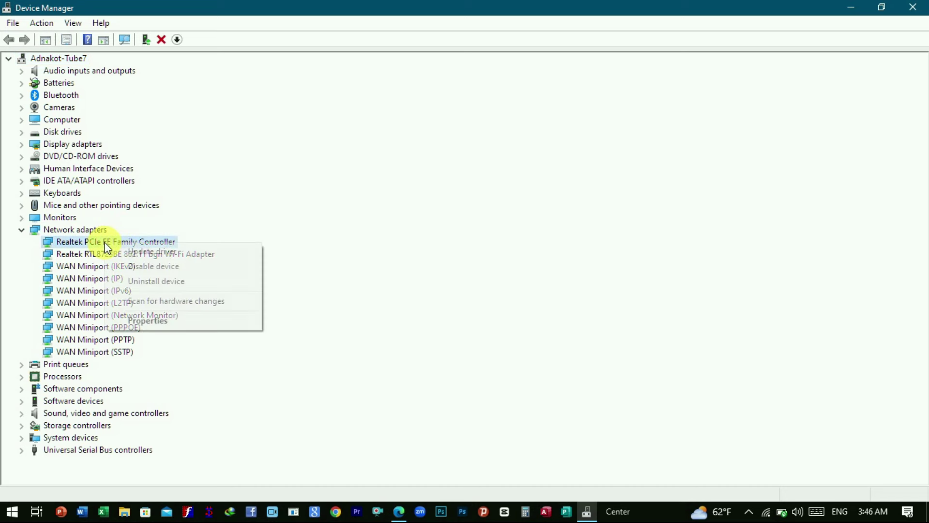
click(140, 250)
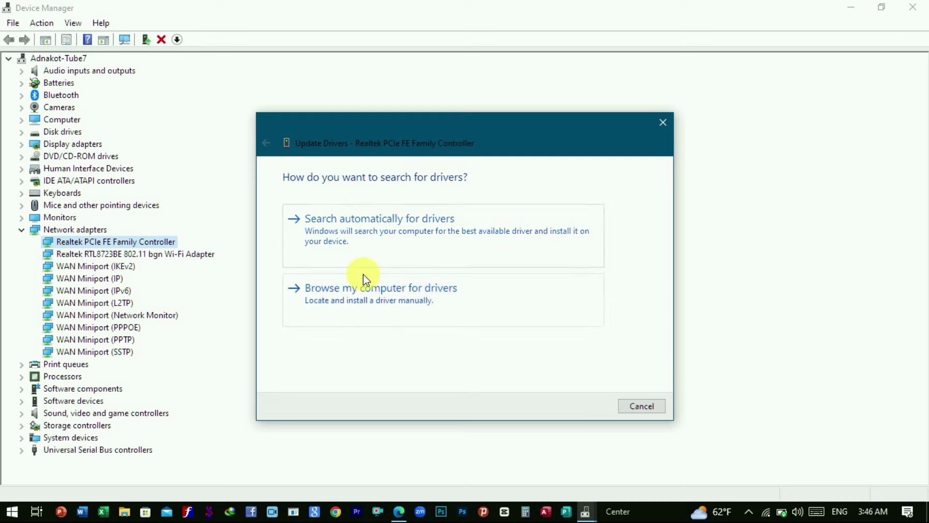
click(384, 225)
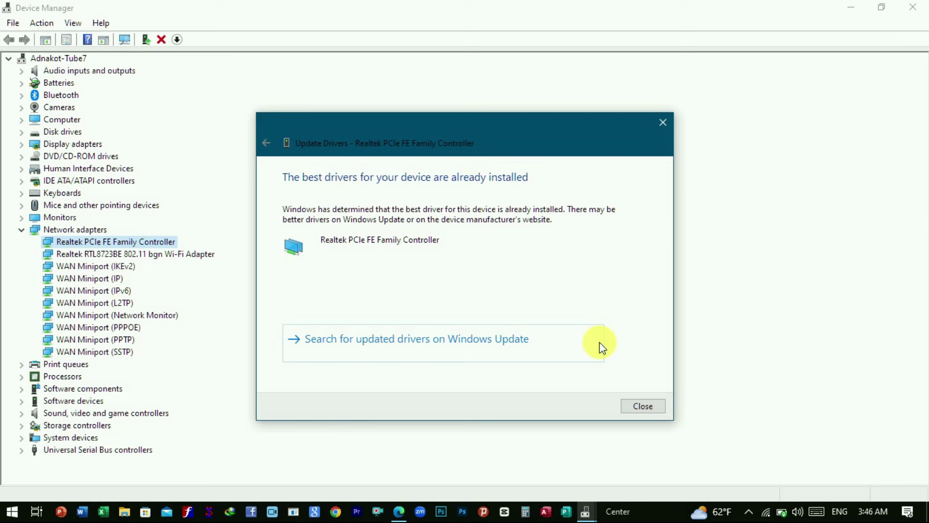
click(643, 406)
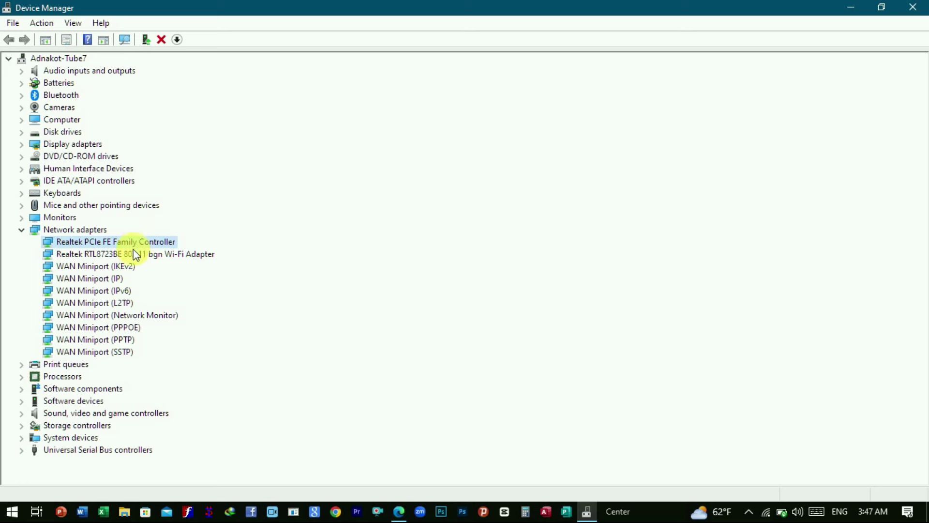
Run an automatic driver search for the Realtek RTL8723BE 802.11 bgn Wi-Fi Adapter, then close the wizard and Device Manager
right_click(135, 256)
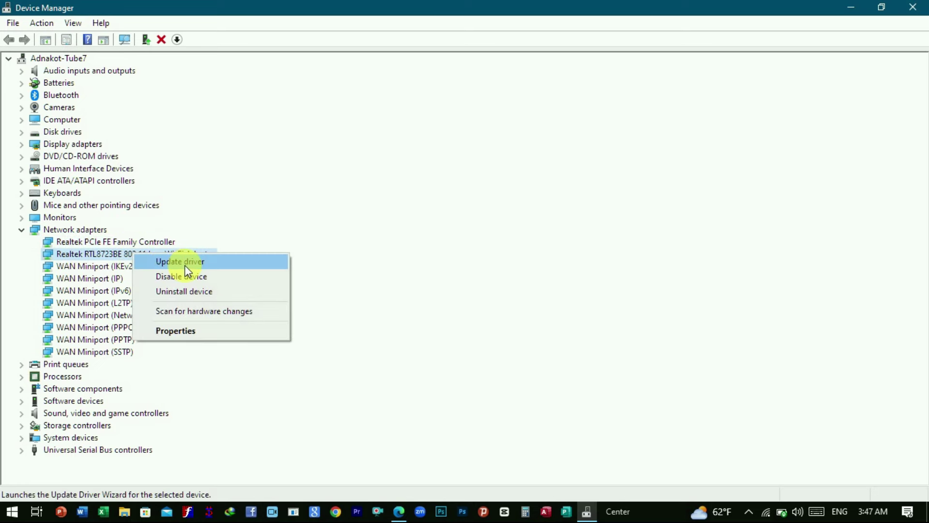
click(211, 265)
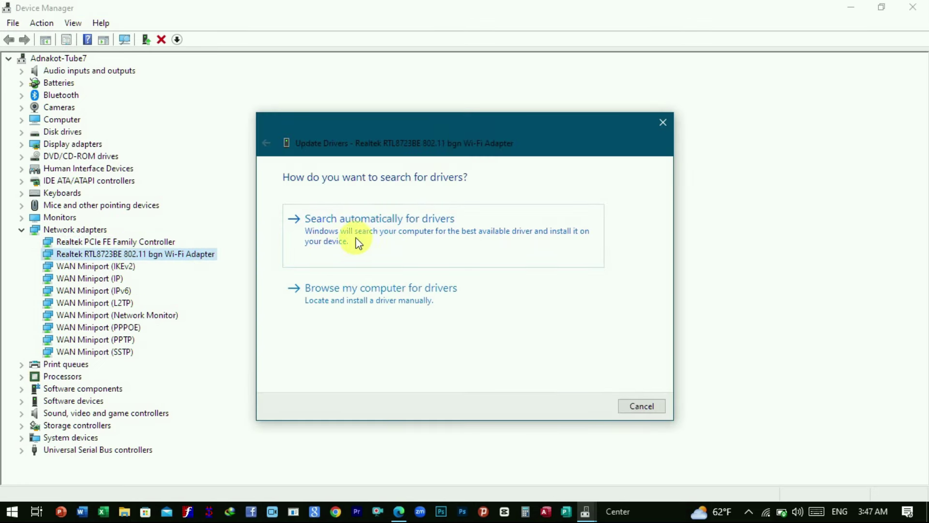
click(396, 231)
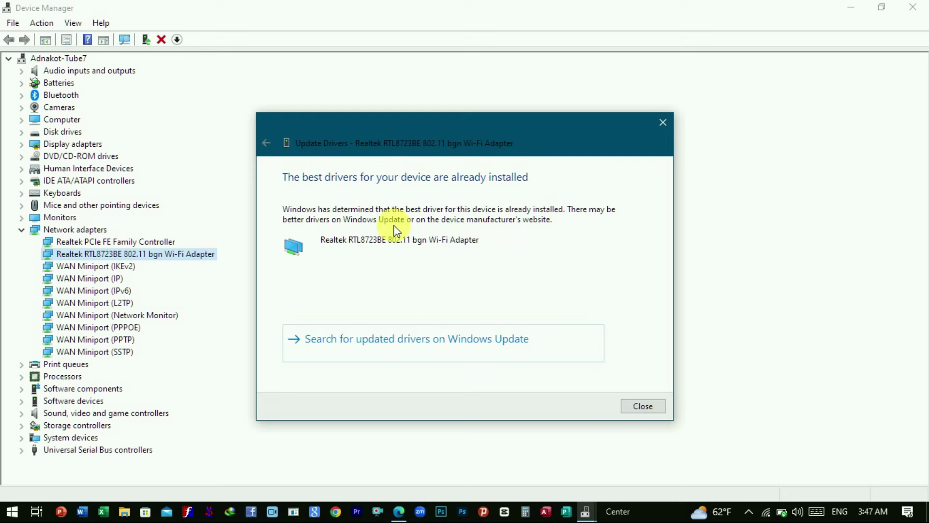
click(643, 405)
click(911, 10)
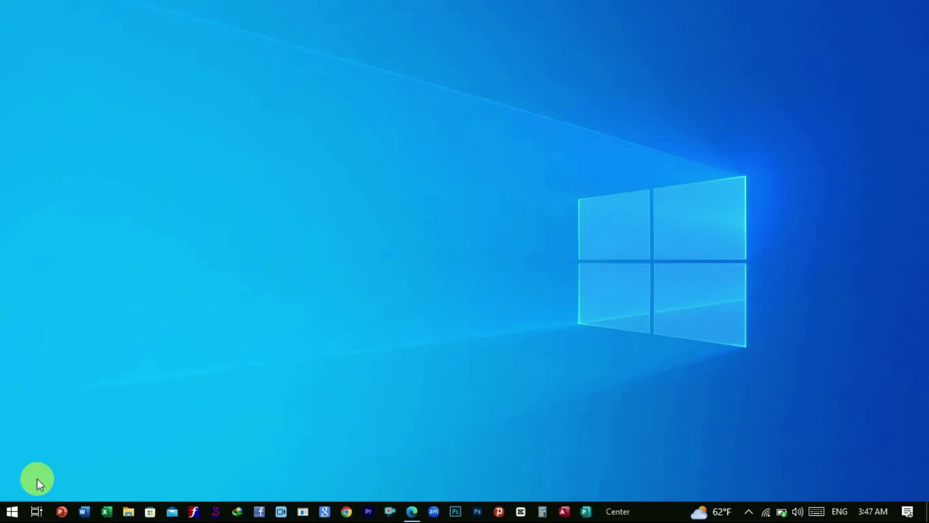
Open the Privacy section of Windows Settings on its General page
right_click(11, 513)
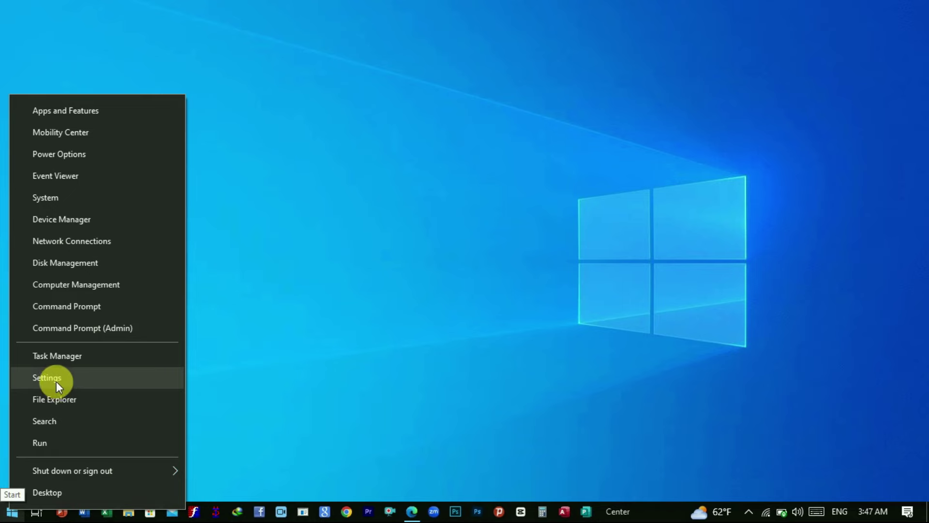
click(68, 380)
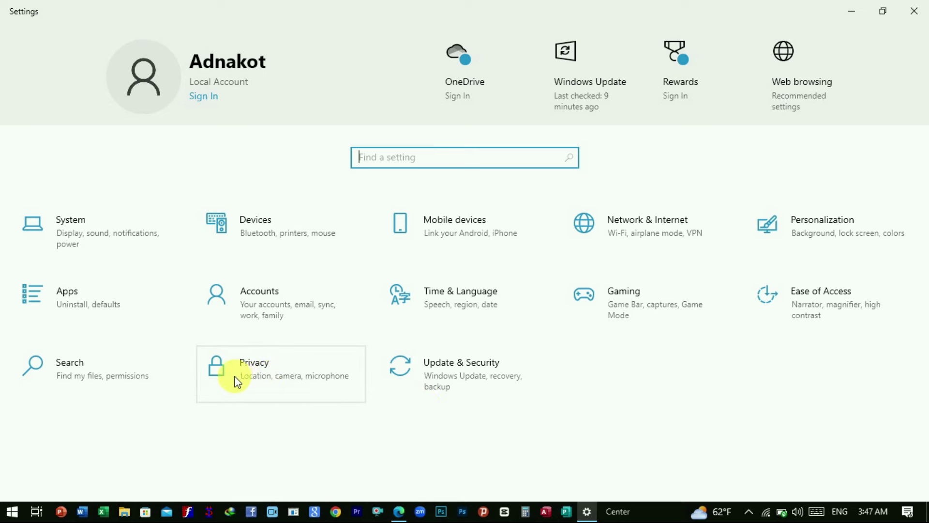
click(270, 378)
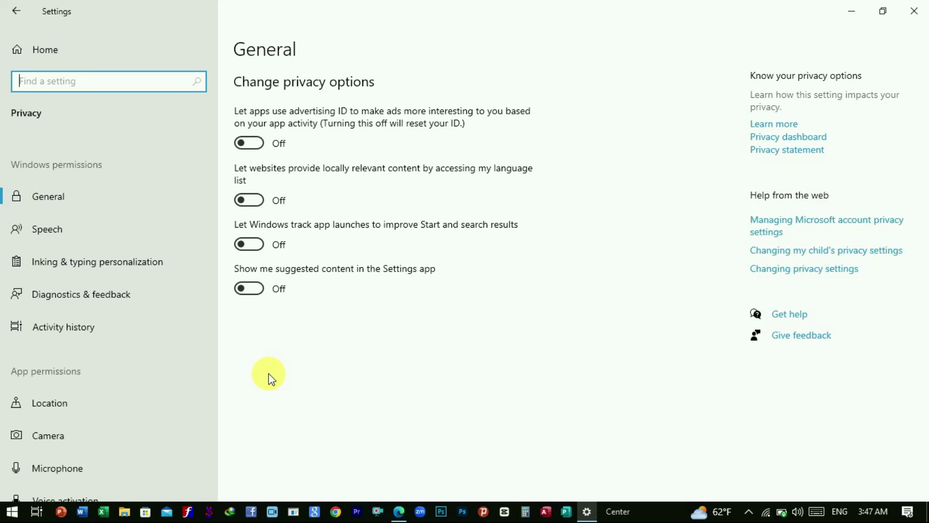
Open the Background apps page under the app permissions in the privacy settings
scroll(82, 228, down, 3)
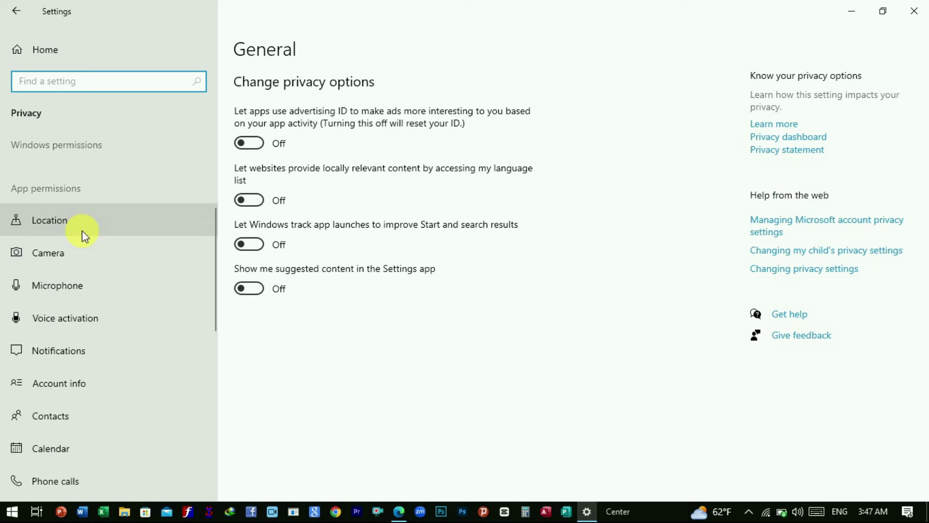
scroll(79, 216, down, 3)
scroll(85, 216, down, 1)
scroll(99, 220, down, 4)
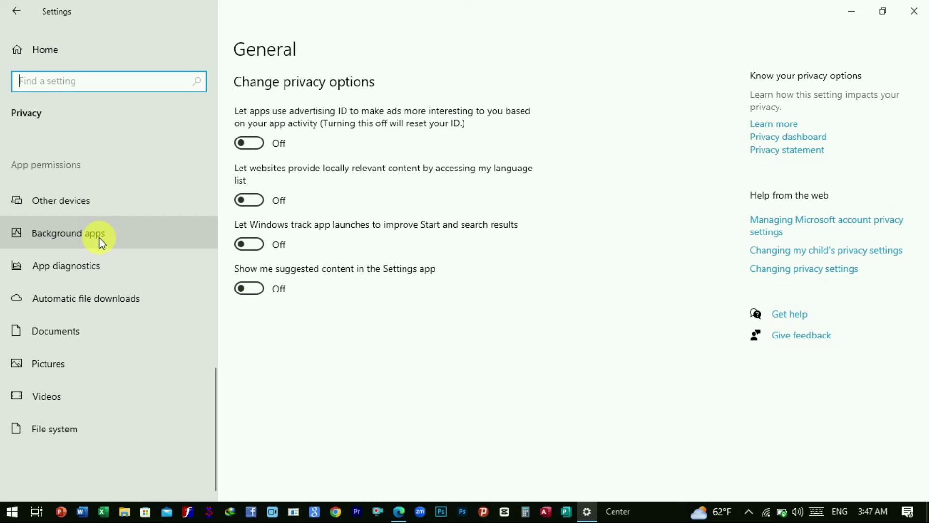
click(101, 242)
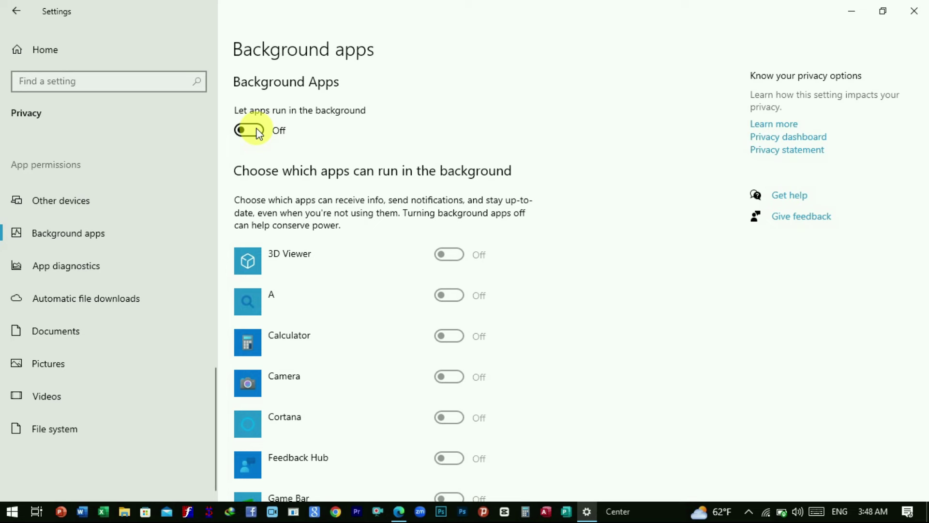
Turn on the option letting apps run in the background and review the individual app switches
scroll(431, 329, down, 5)
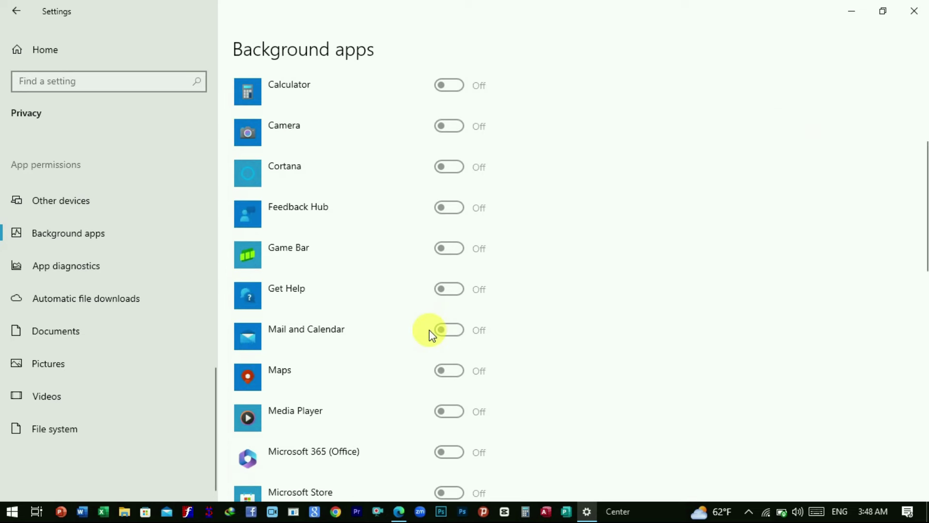
scroll(430, 320, down, 5)
scroll(426, 317, up, 10)
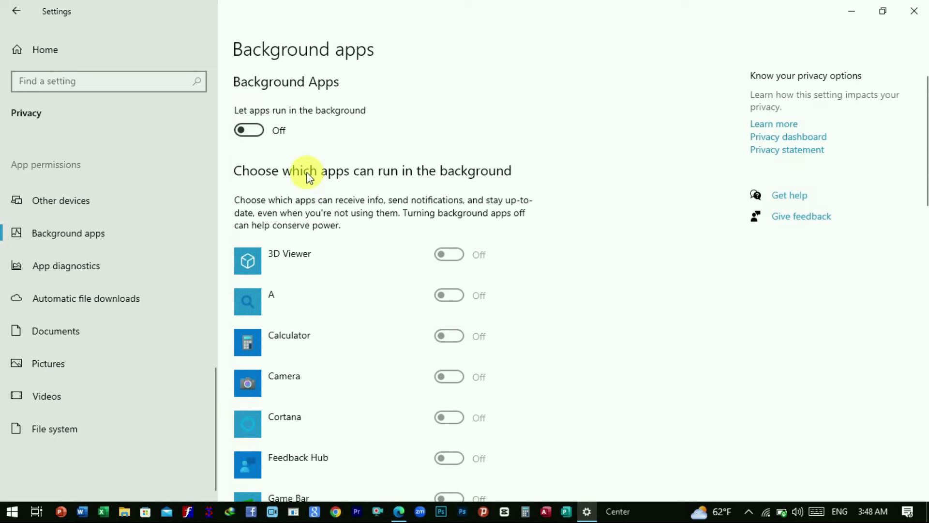
click(255, 132)
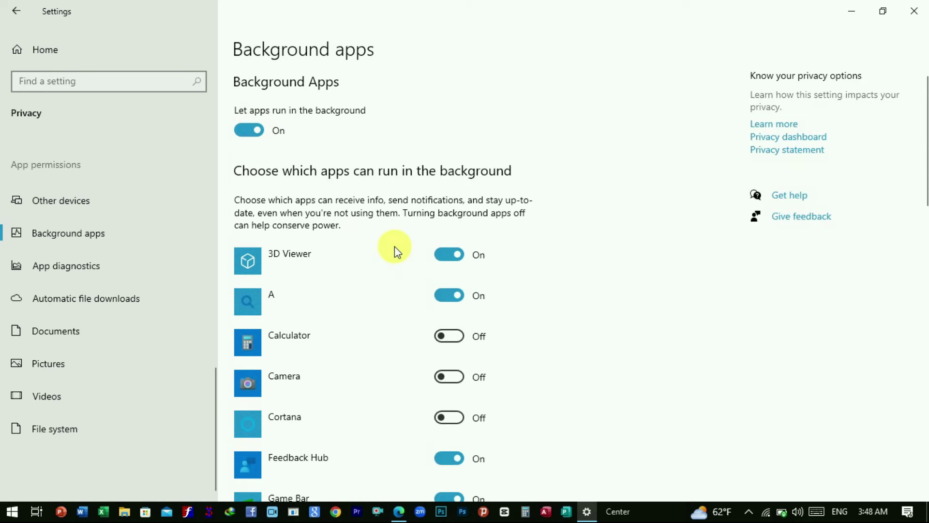
scroll(449, 271, down, 10)
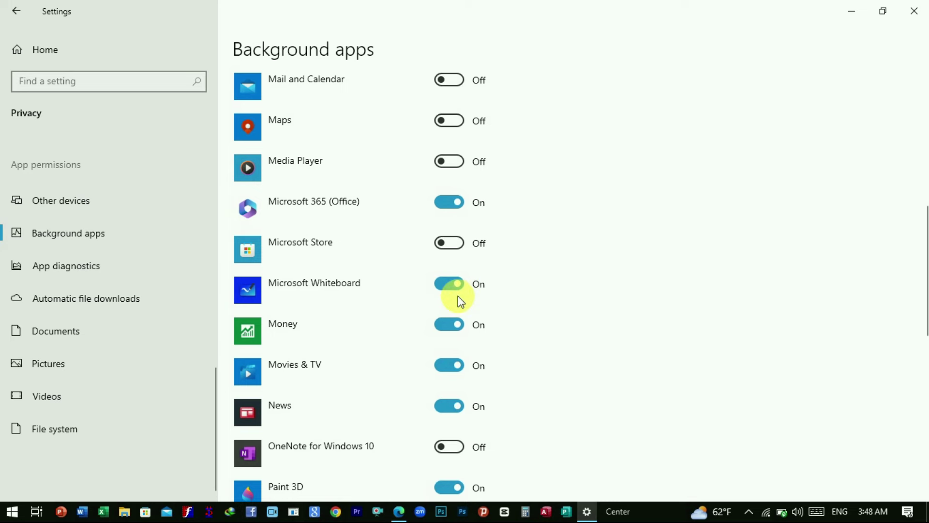
scroll(458, 295, up, 5)
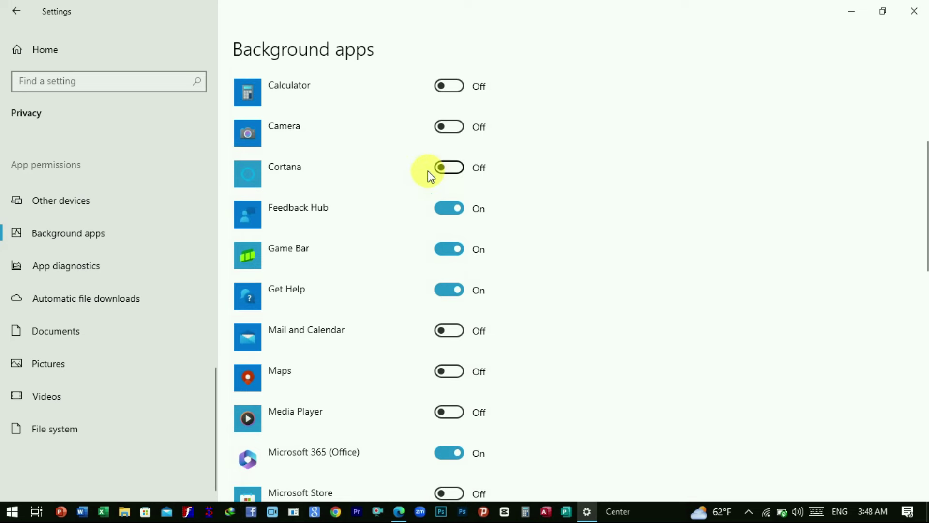
scroll(411, 175, up, 5)
scroll(435, 207, down, 2)
scroll(436, 207, up, 2)
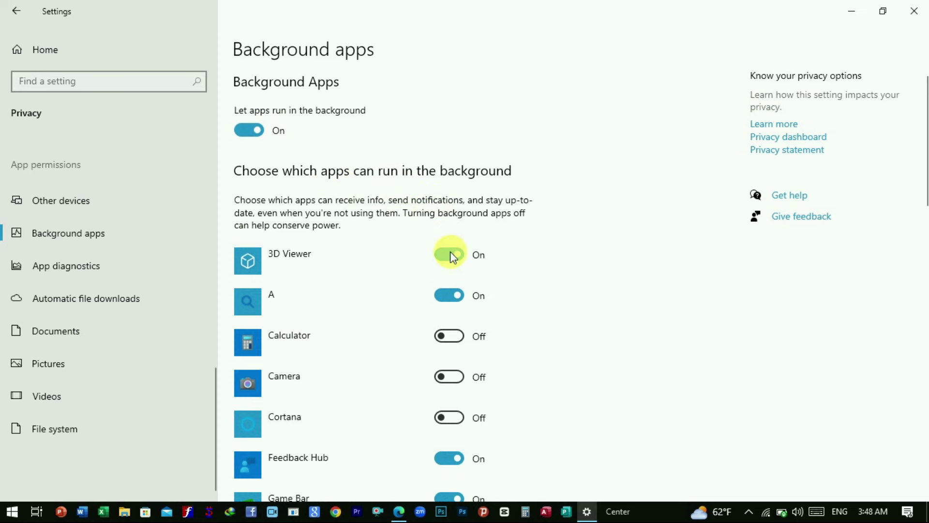
Stop the app named A from running in the background and look over the other listed apps
click(446, 294)
scroll(447, 295, down, 3)
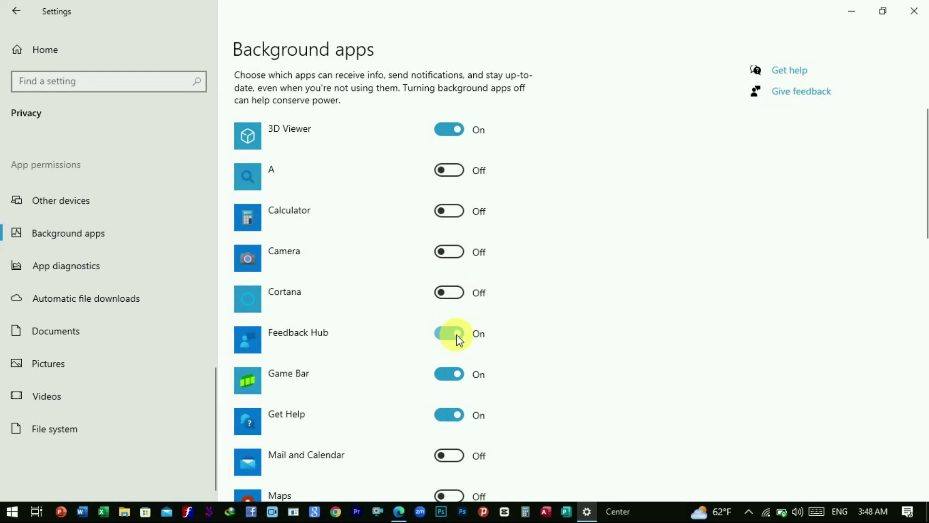
scroll(469, 315, down, 3)
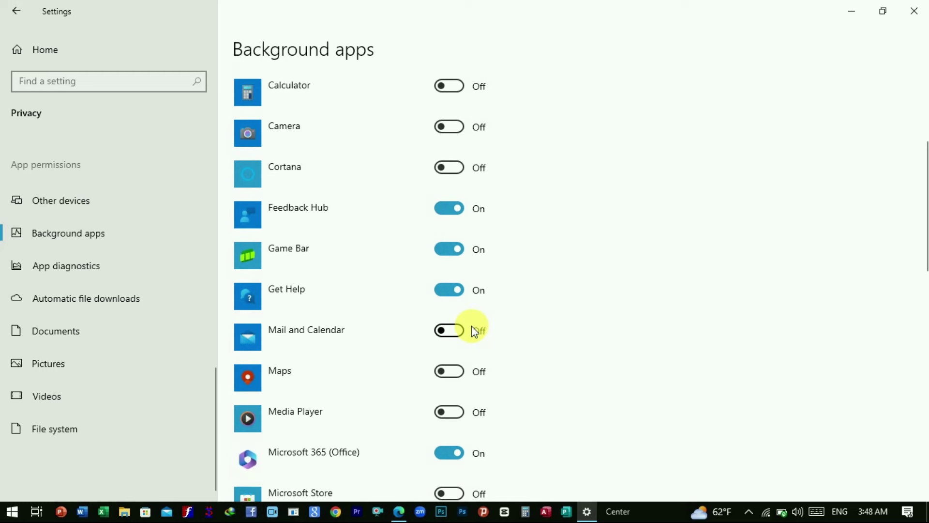
scroll(441, 324, down, 6)
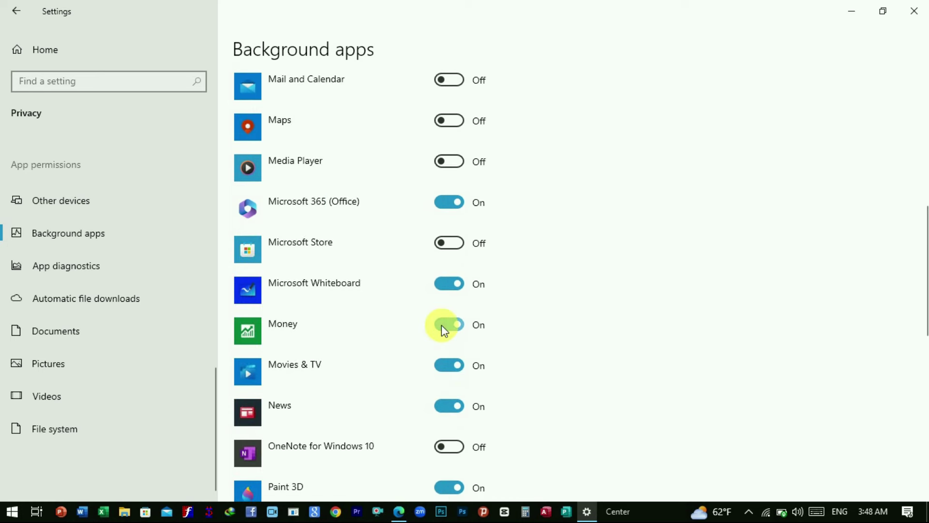
scroll(397, 342, down, 3)
scroll(398, 346, up, 15)
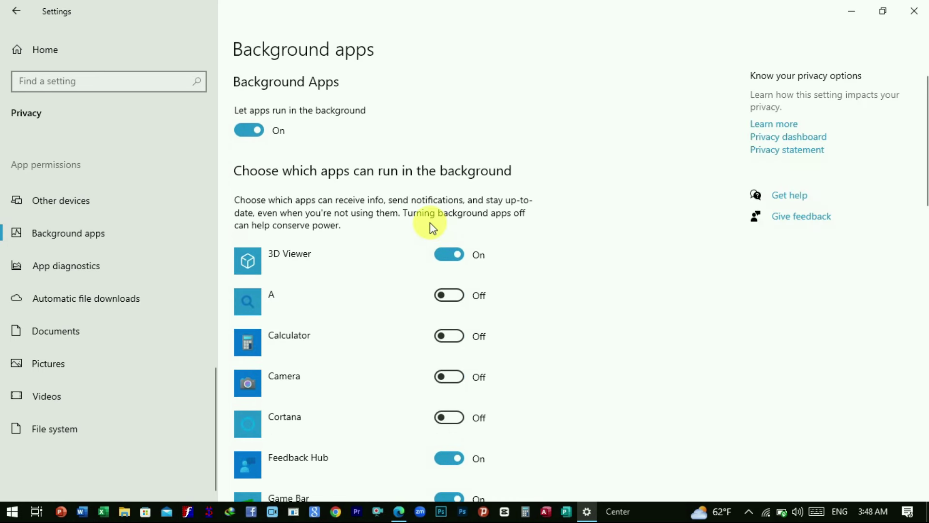
Turn off background running for all apps with the master switch and close Settings
click(239, 131)
scroll(424, 269, down, 20)
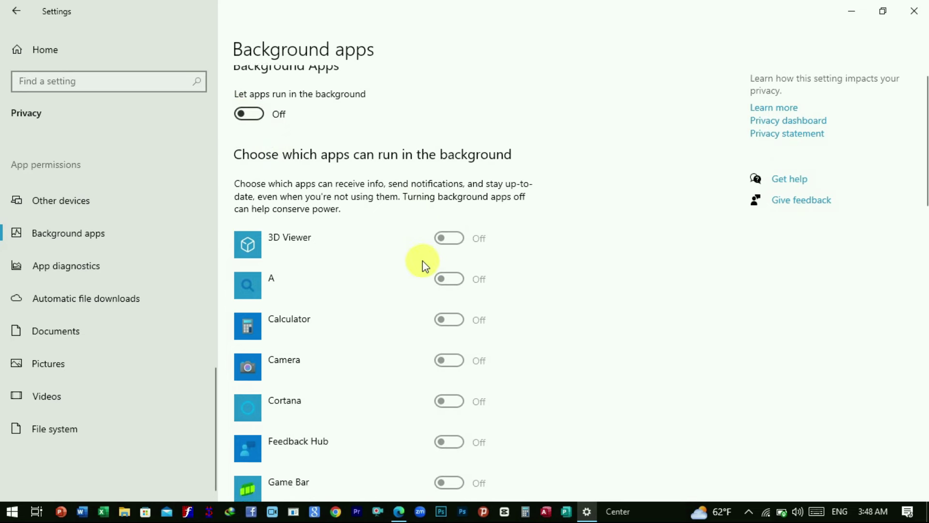
scroll(425, 283, down, 5)
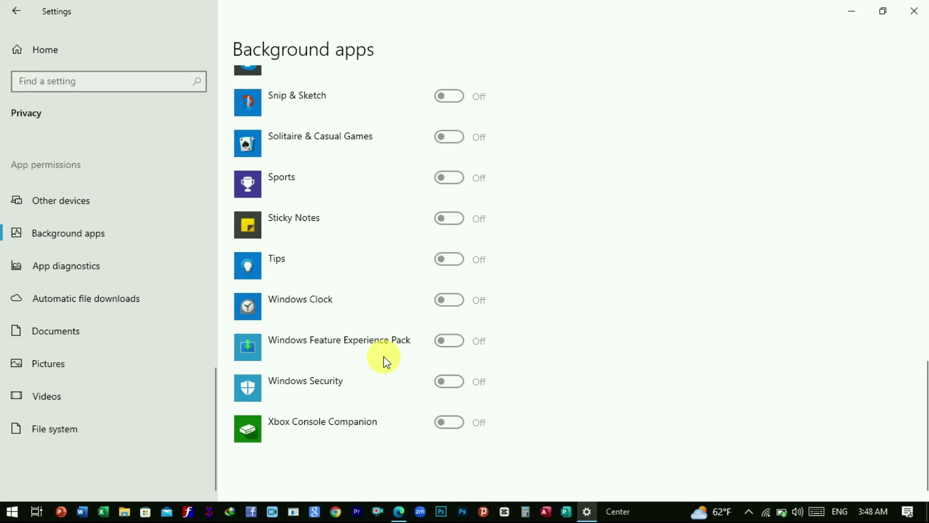
scroll(443, 338, up, 10)
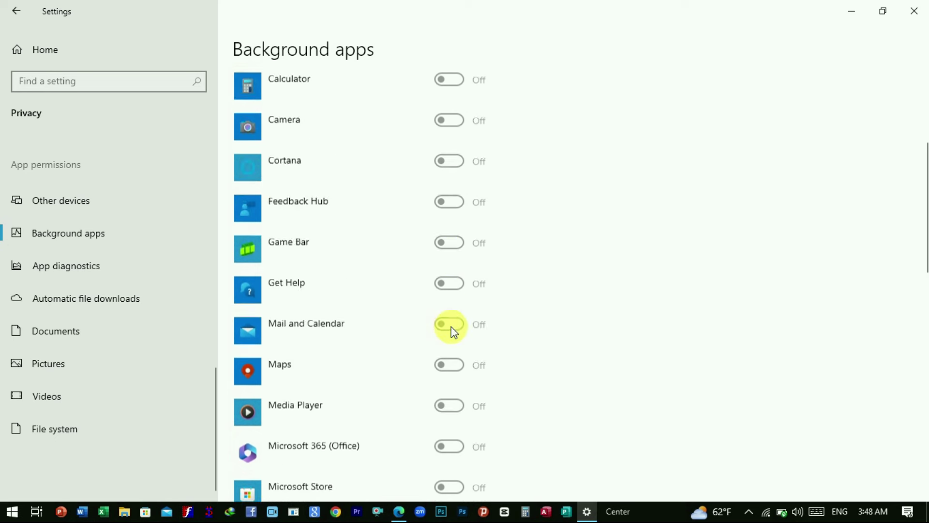
scroll(445, 324, up, 2)
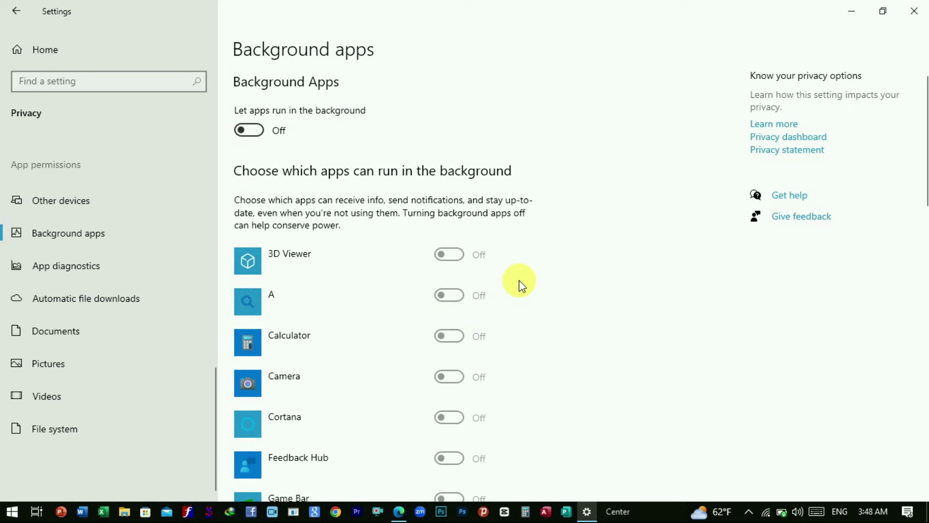
key(alt+F4)
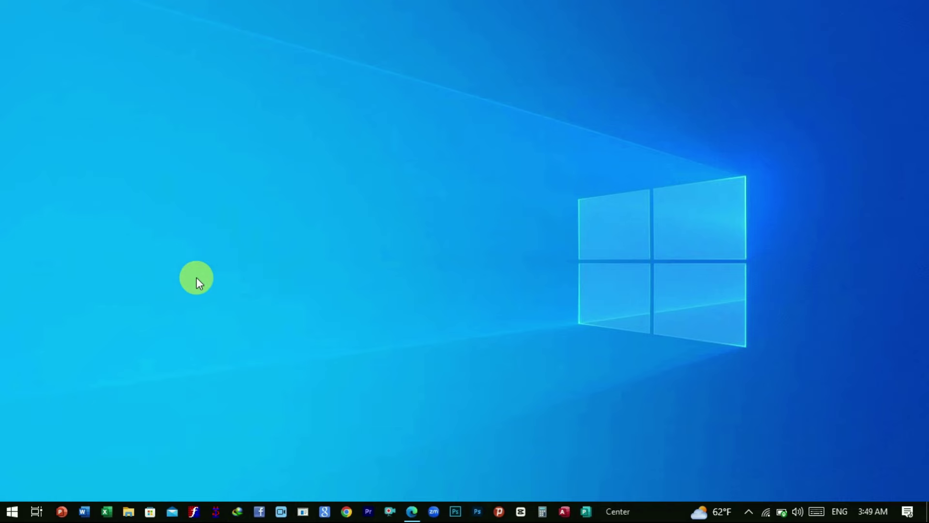
Search for cmd, run Command Prompt as administrator and maximize its window
right_click(13, 513)
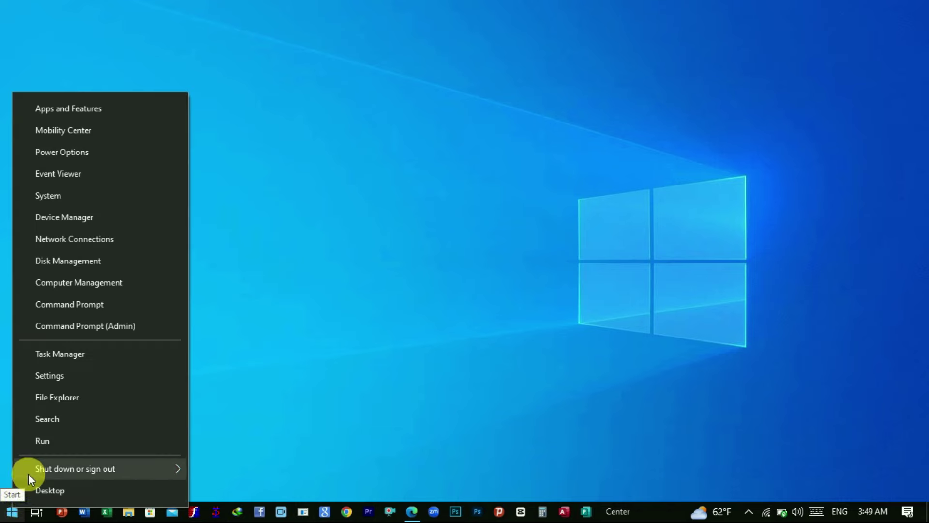
click(56, 420)
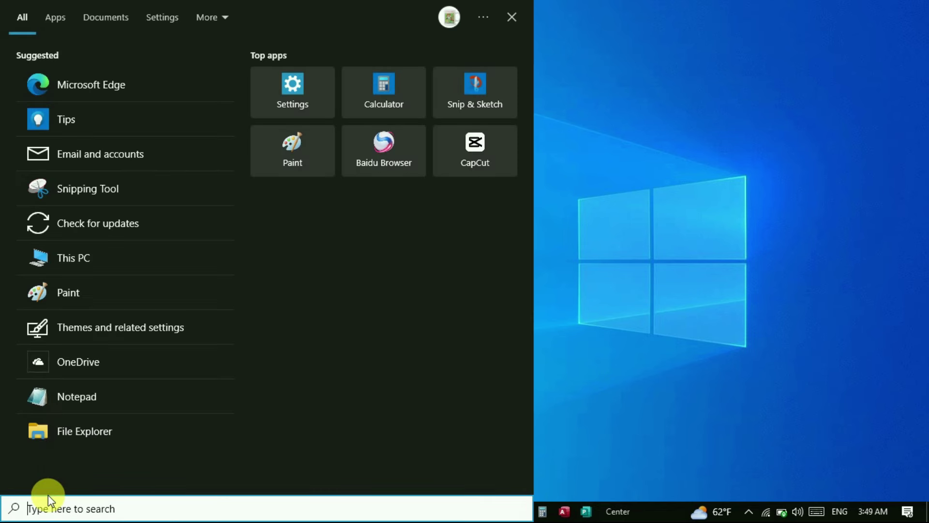
text(cm)
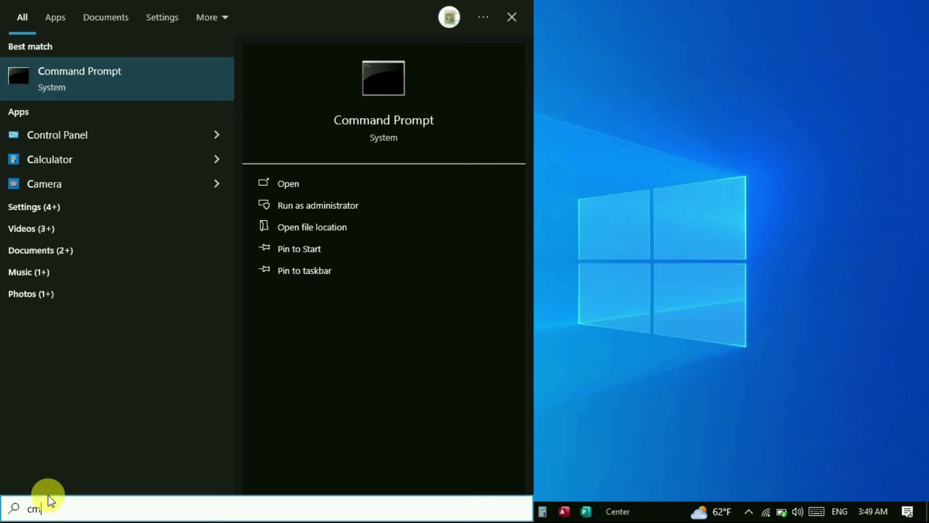
text(d)
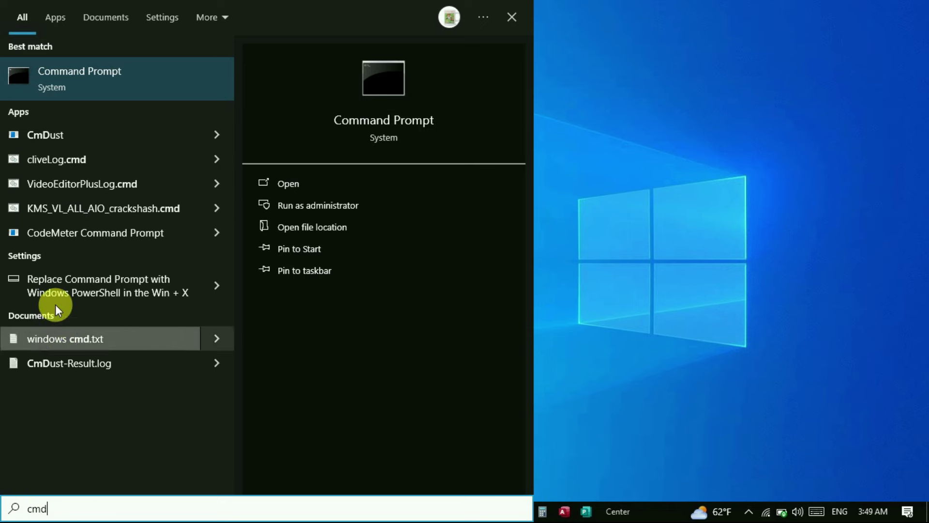
right_click(103, 77)
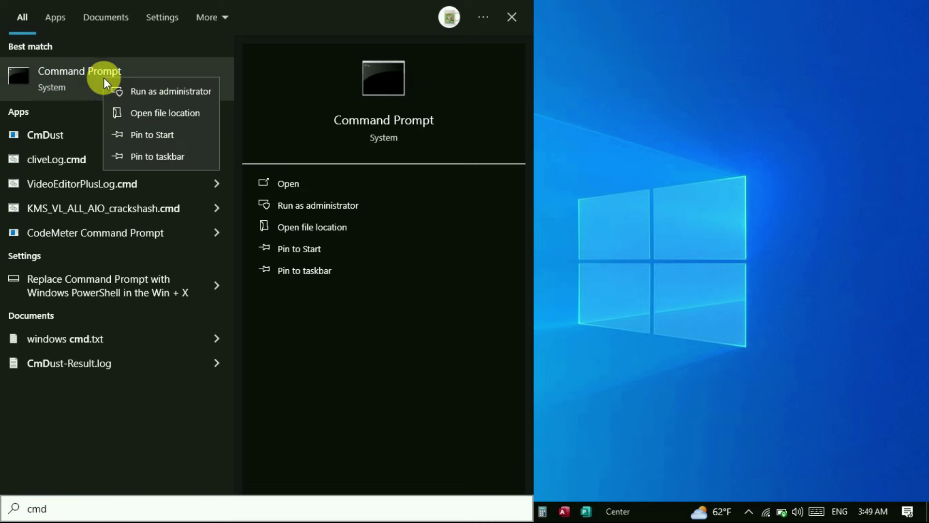
click(180, 94)
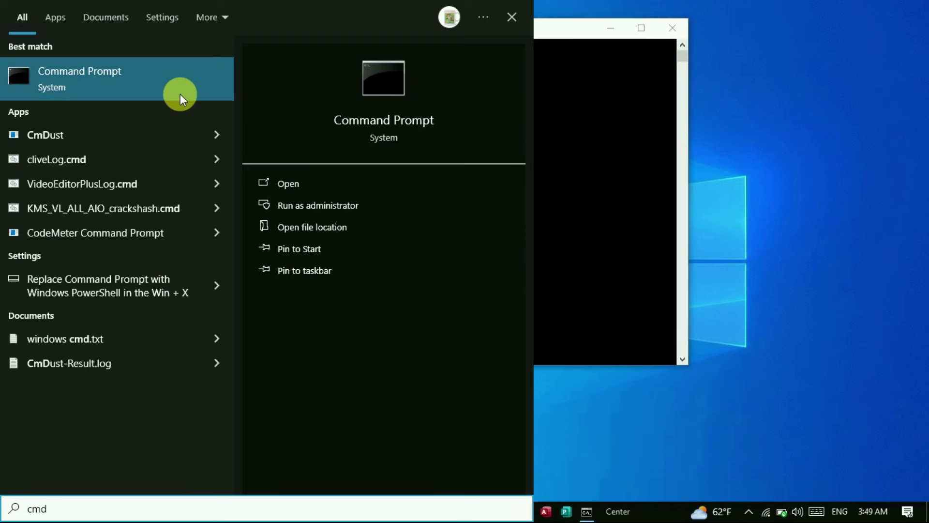
click(513, 17)
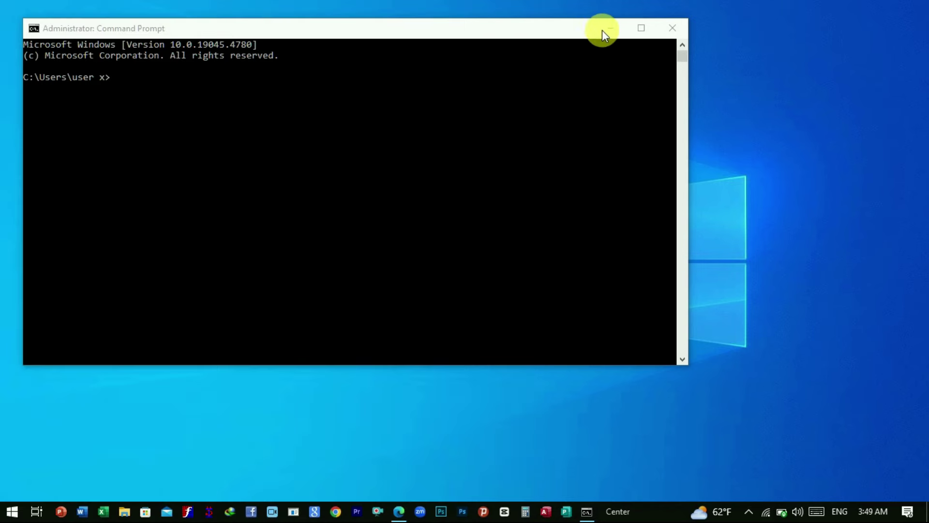
click(638, 33)
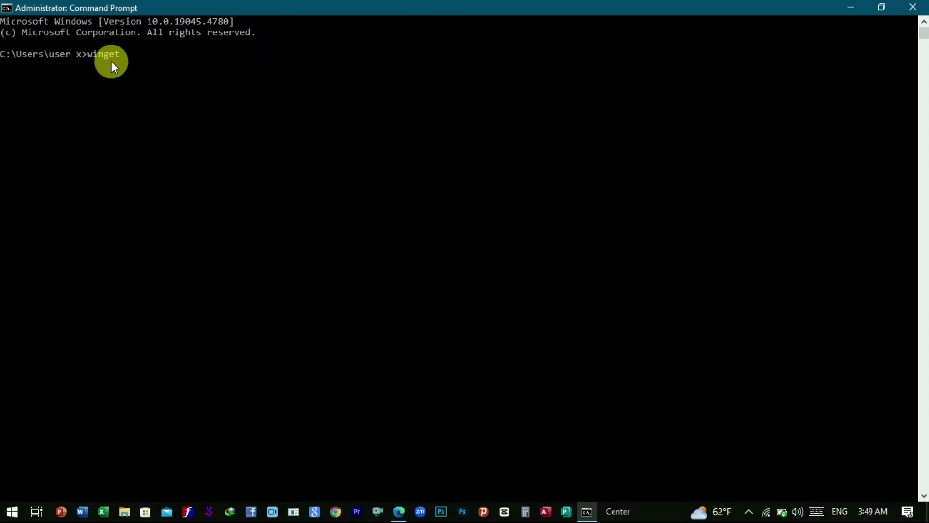
Run "winget upgrade", answering yes to the source agreement terms, and begin a further winget command
text(winget upgrade)
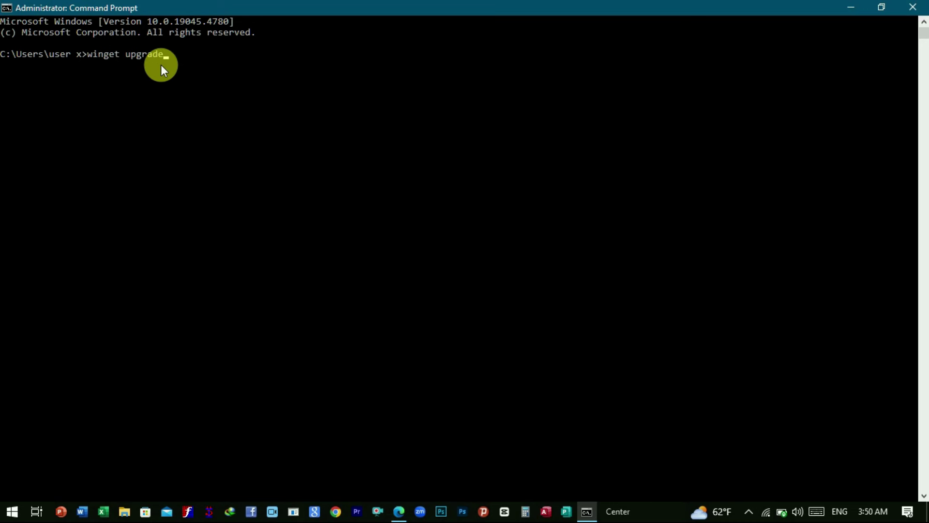
key(Return)
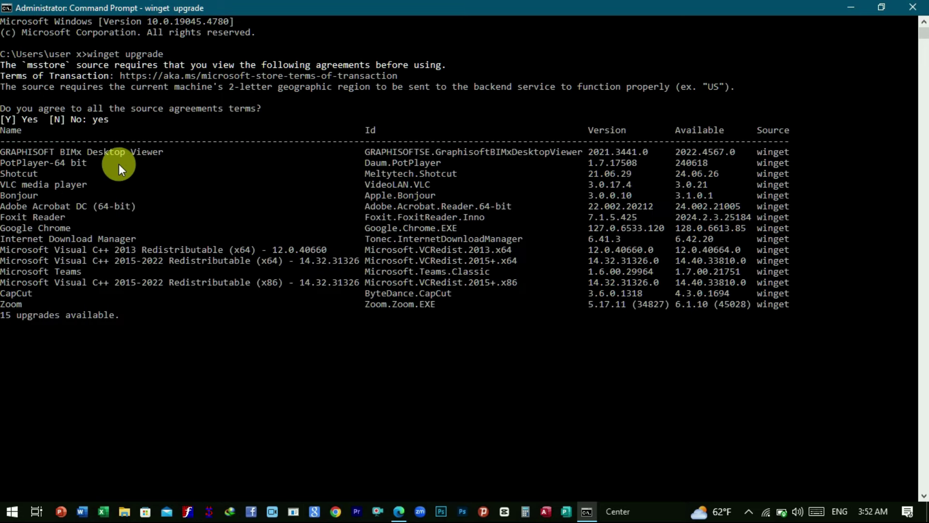
text(winget)
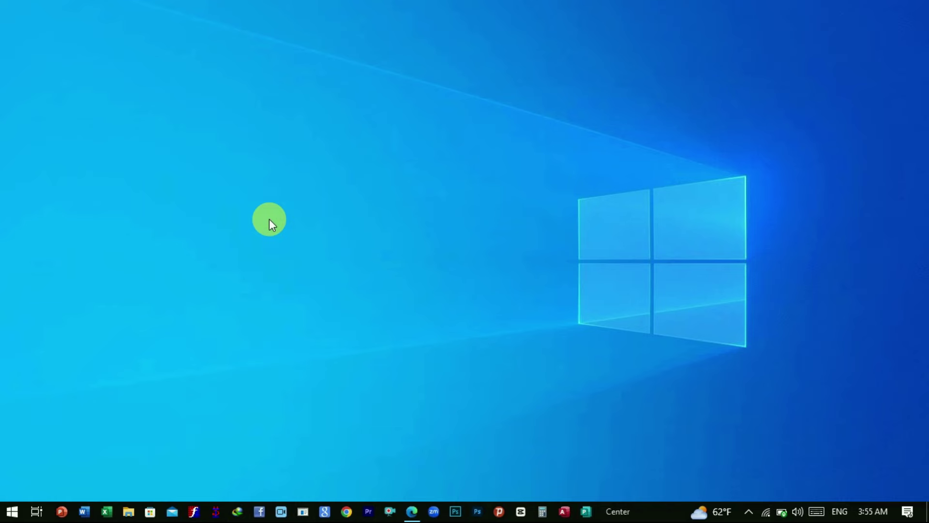
Search for cmd again, open a new administrator Command Prompt and close the search window
right_click(18, 512)
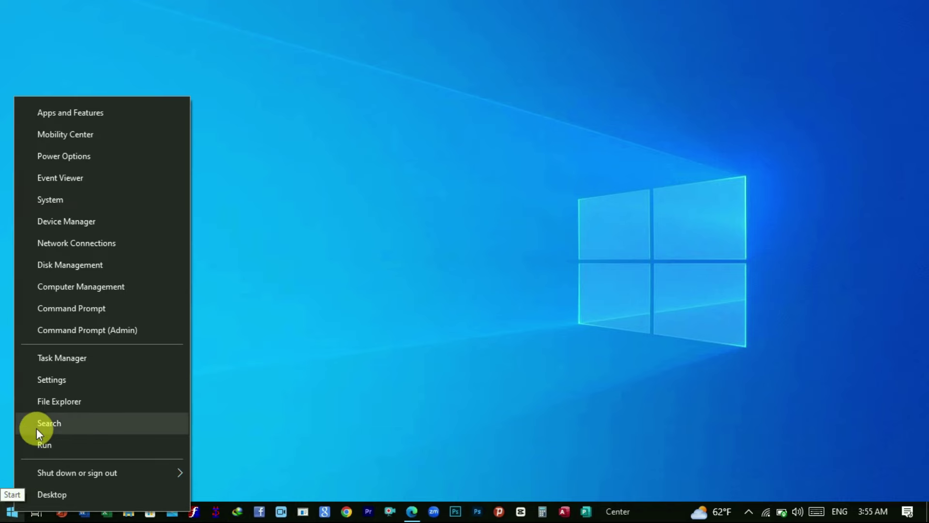
click(66, 425)
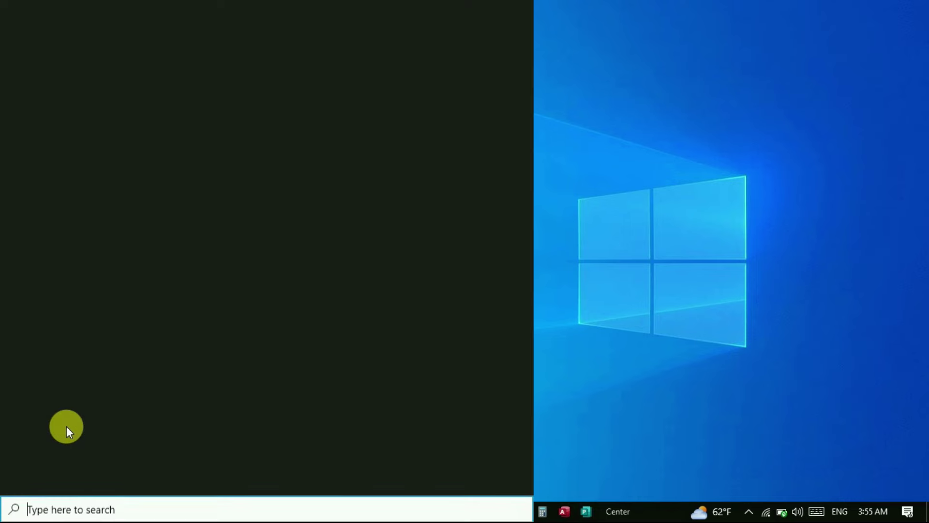
text(cmd)
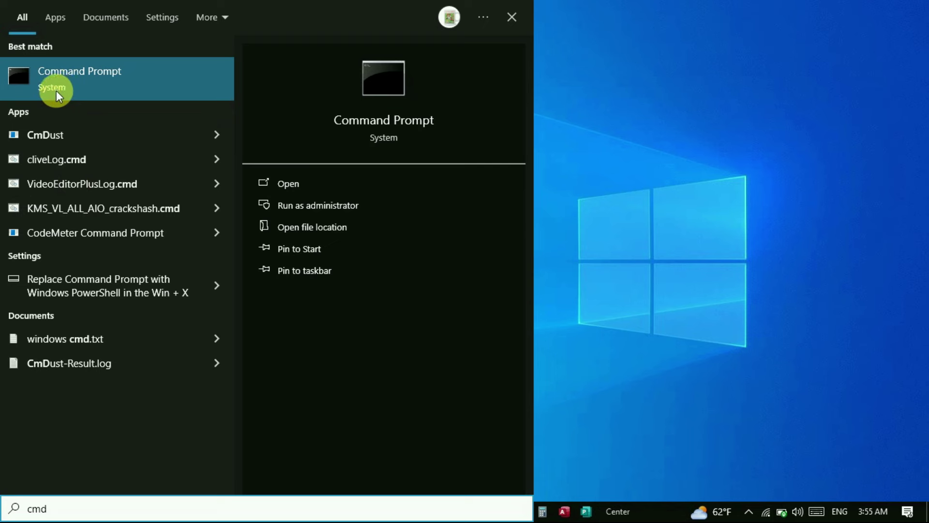
right_click(99, 84)
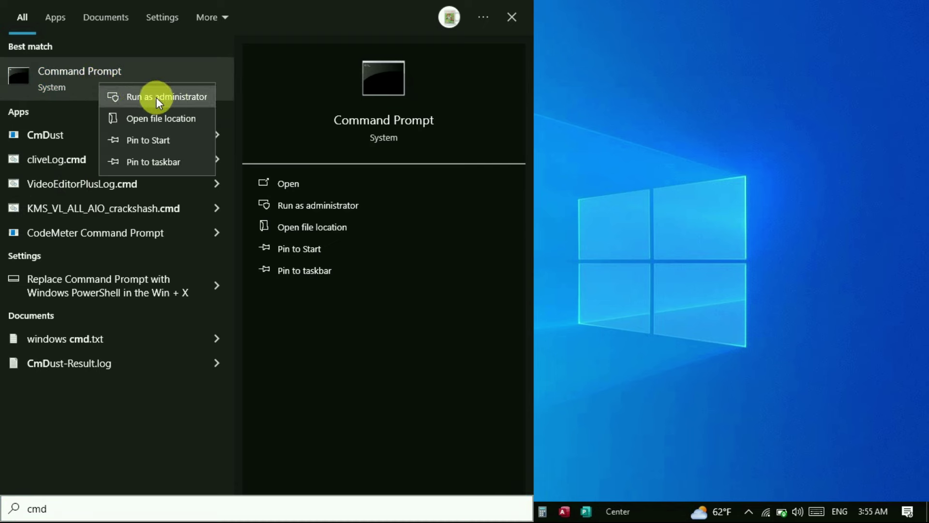
click(188, 99)
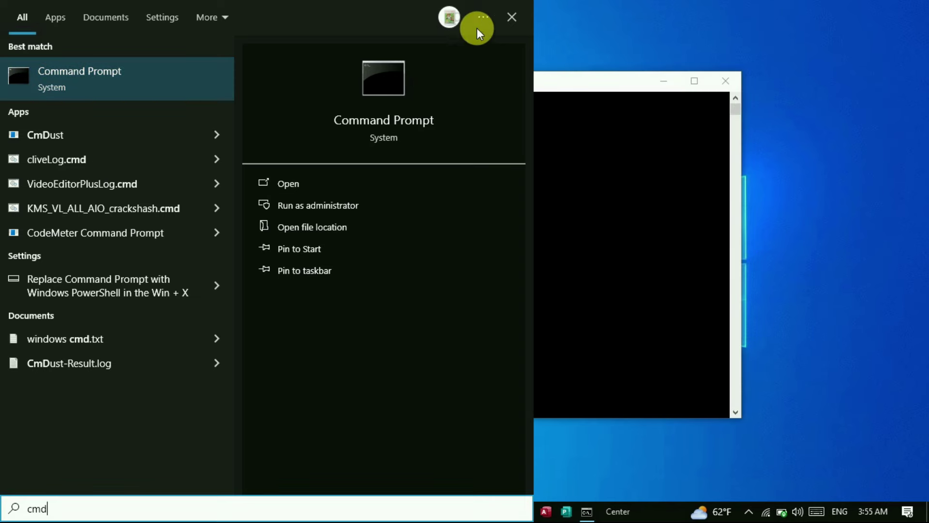
click(516, 20)
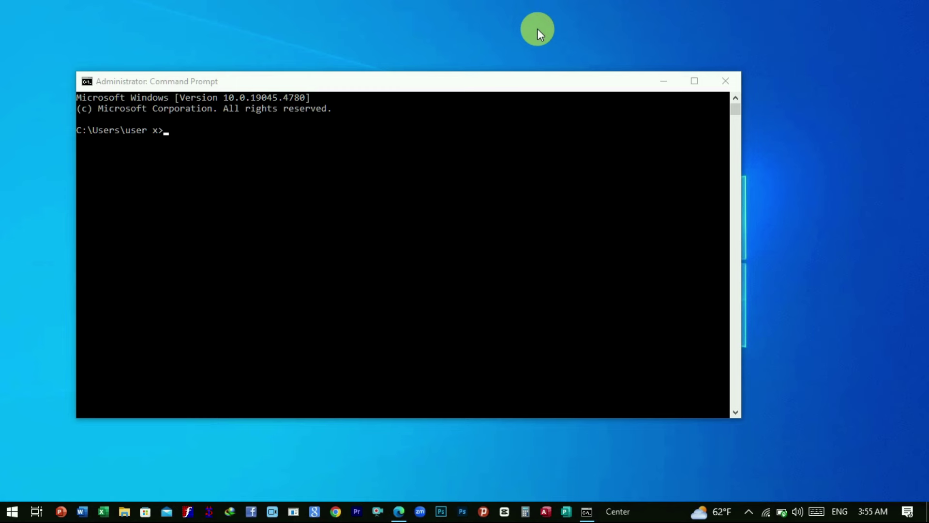
Maximize the administrator Command Prompt, run "chkdsk", check its progress and leave the window minimized while the check runs
click(693, 82)
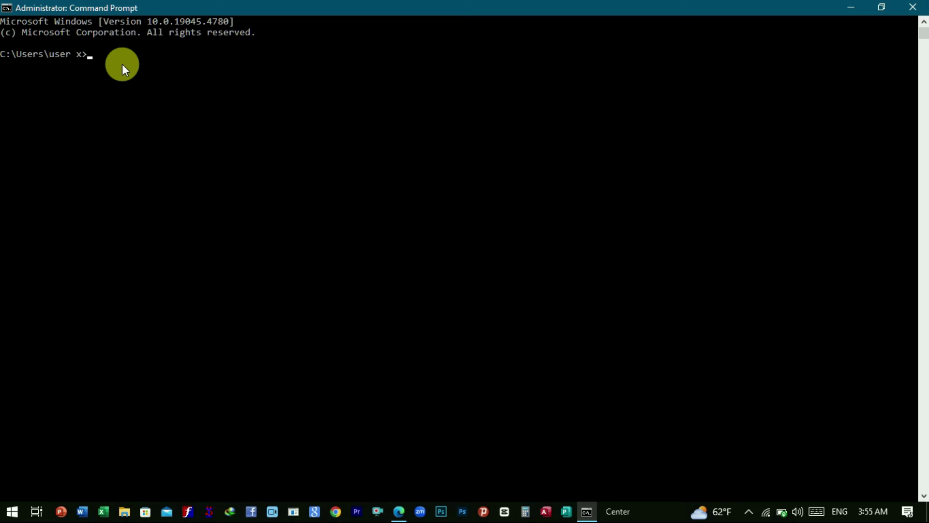
text(chkdsk)
key(Return)
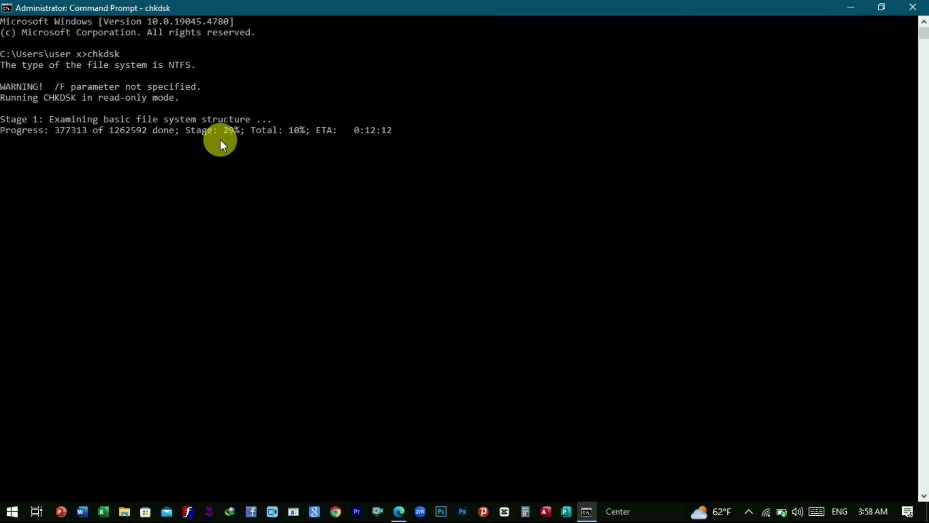
click(847, 8)
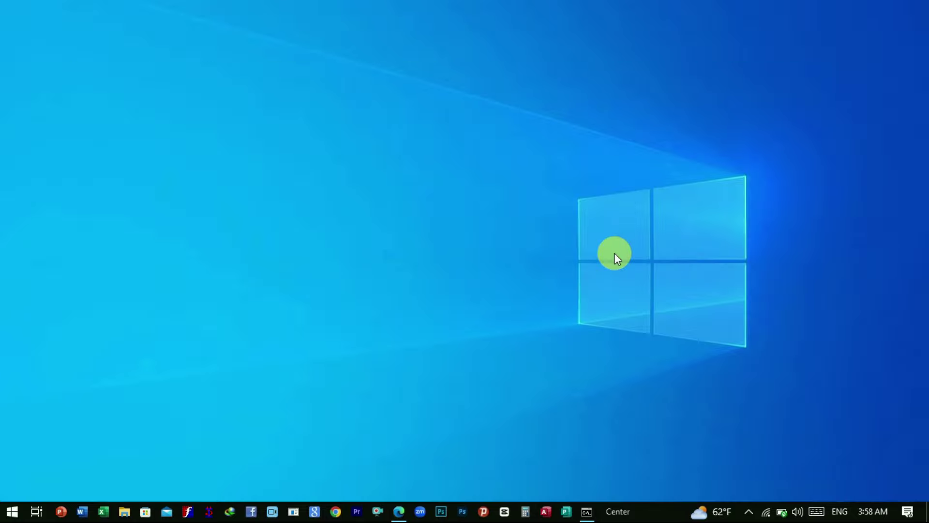
click(587, 510)
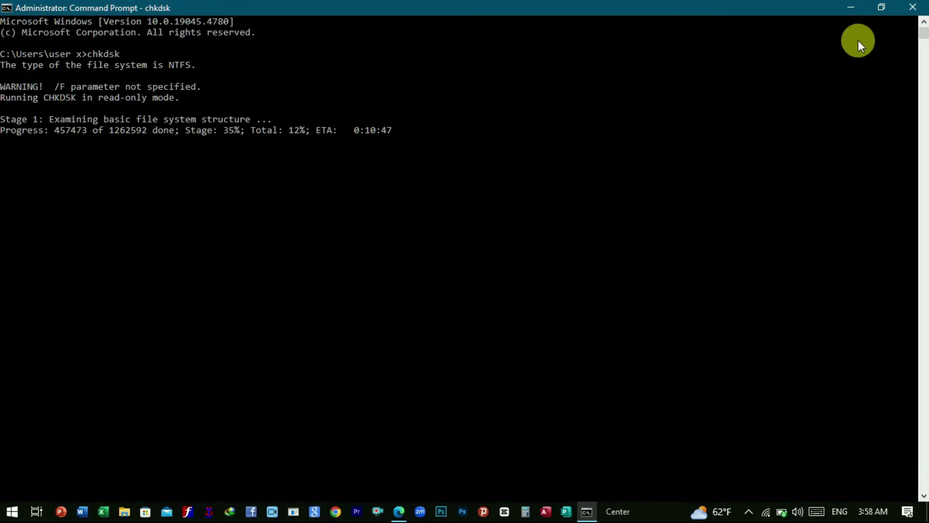
click(850, 8)
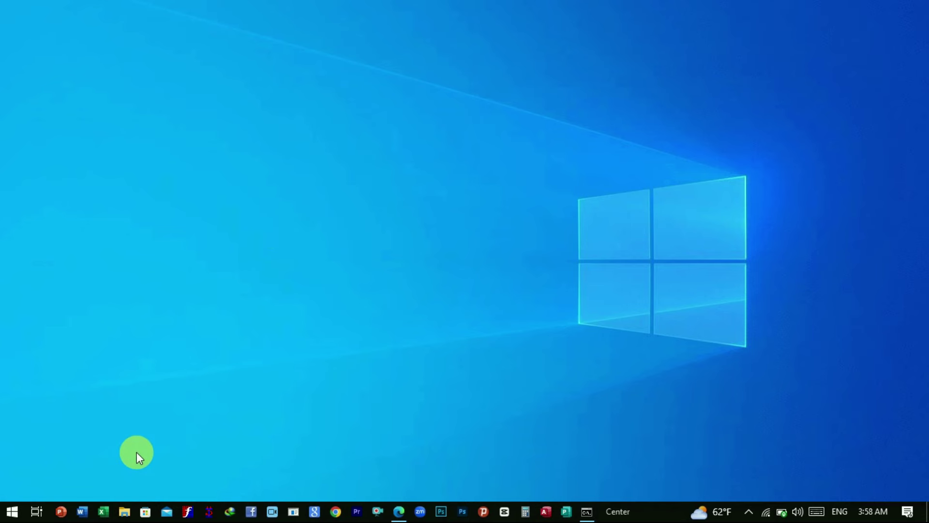
Open File Explorer in a maximized window, go to This PC and open Local Disk (C:)
click(124, 516)
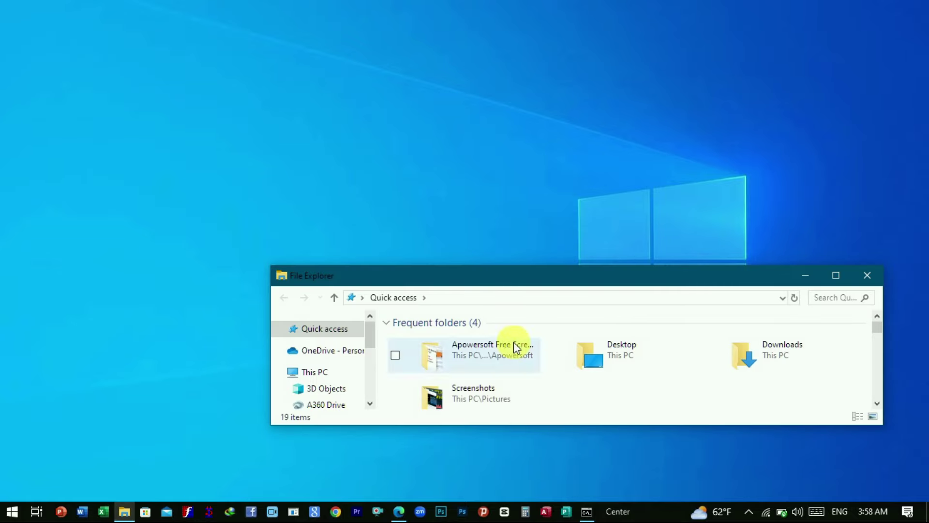
click(835, 275)
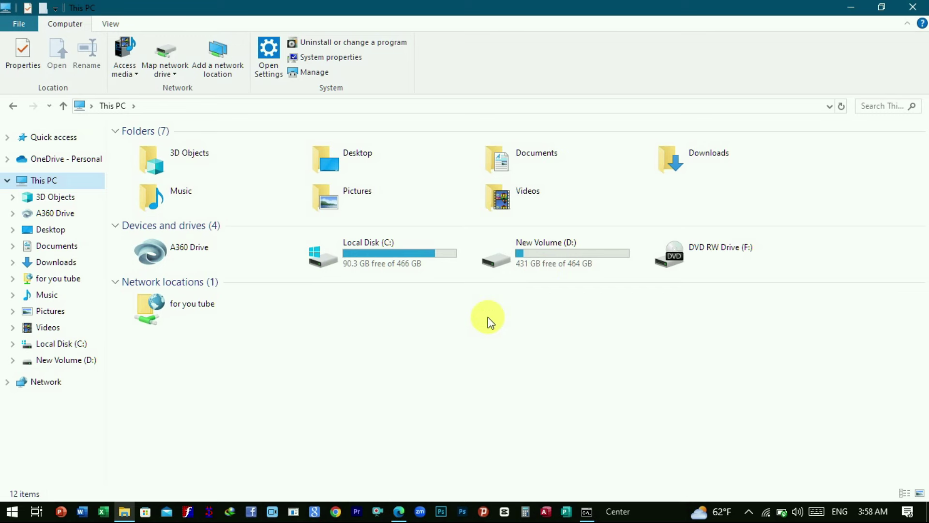
mouse_move(353, 263)
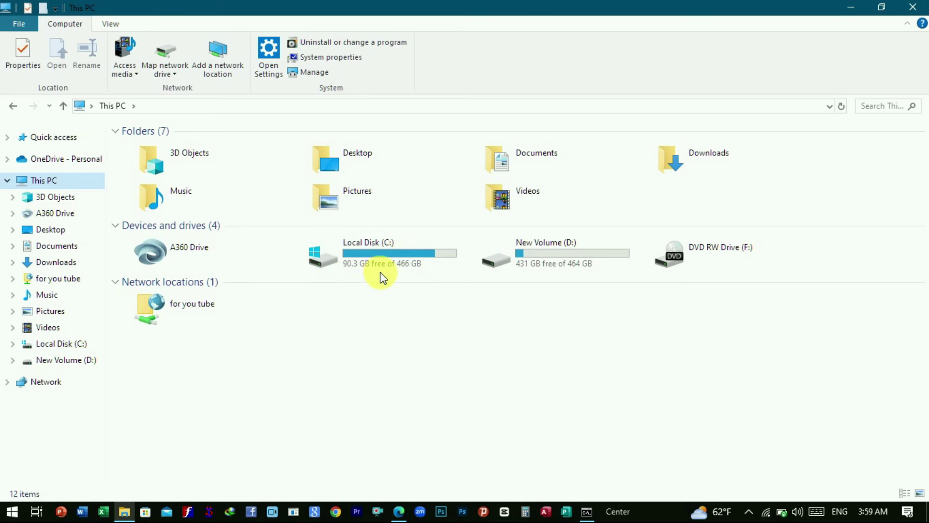
double_click(376, 255)
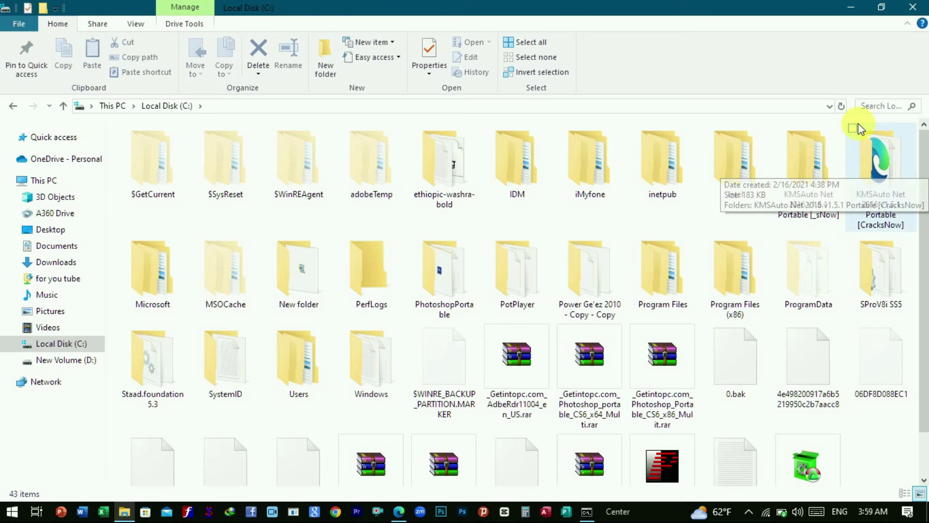
Search Local Disk (C:) for files larger than 1 GB using the filter "Size:>1GB"
click(874, 110)
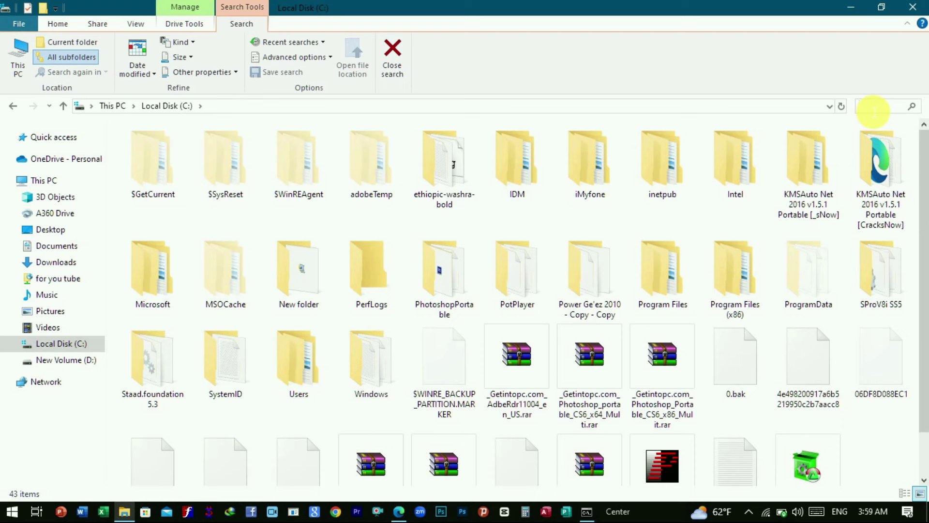
text(Size:)
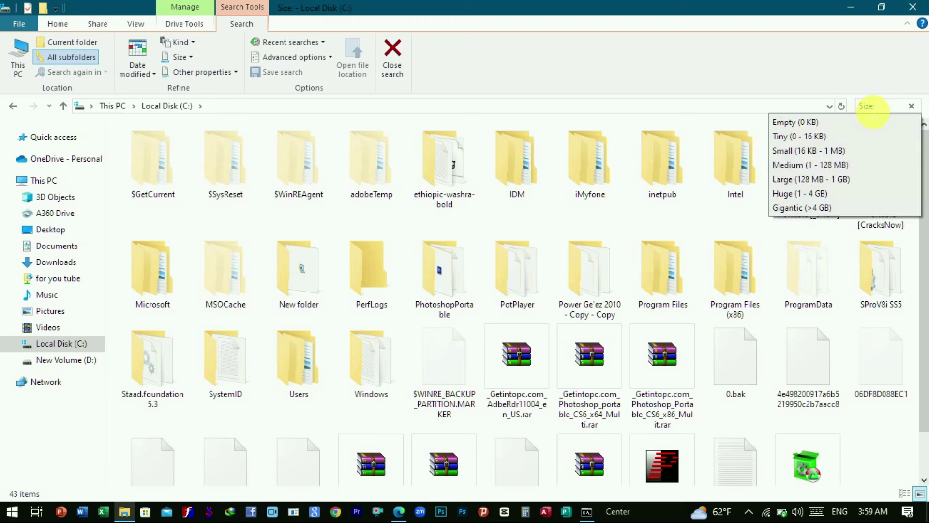
text(>)
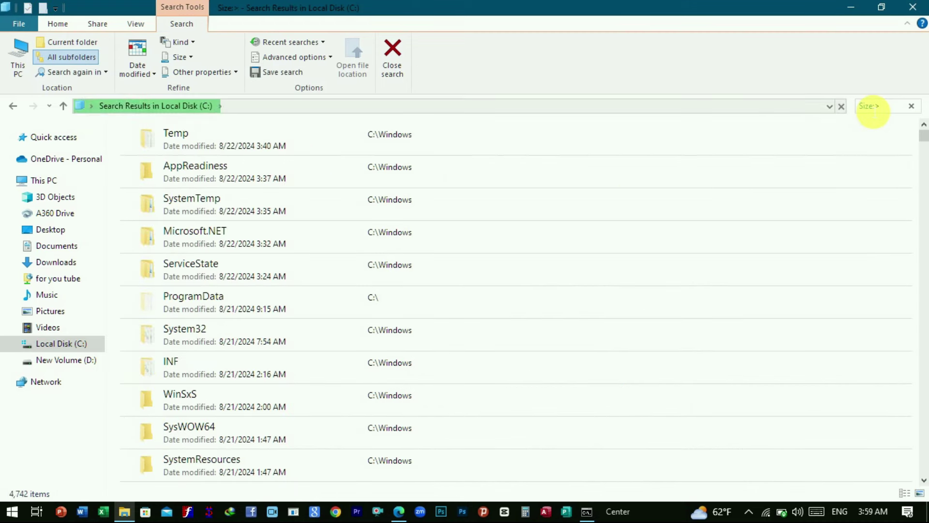
text(1)
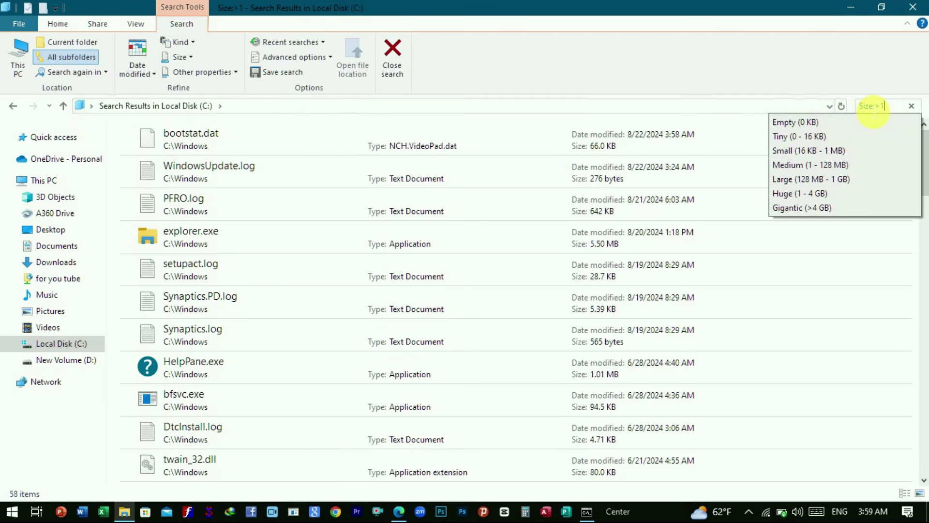
text(GB)
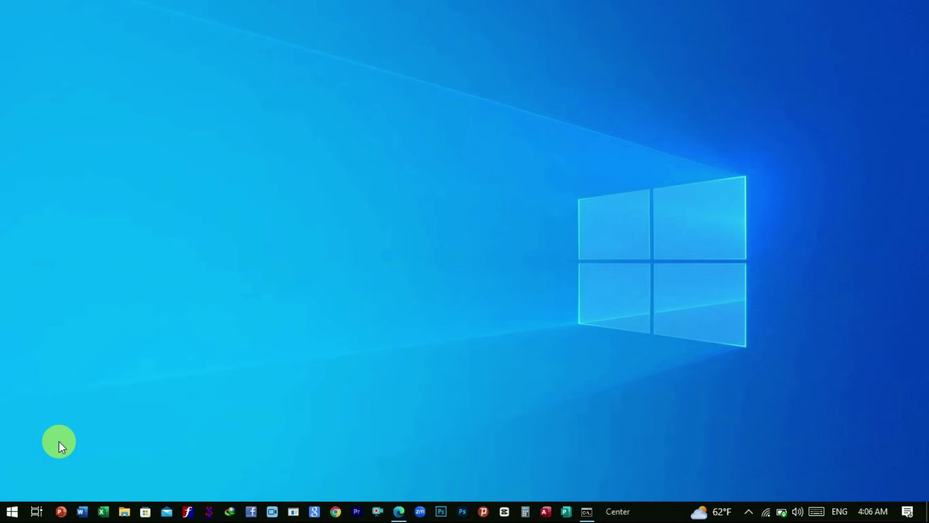
Launch the Malicious Software Removal Tool by running "MRT" from the Run dialog
right_click(11, 512)
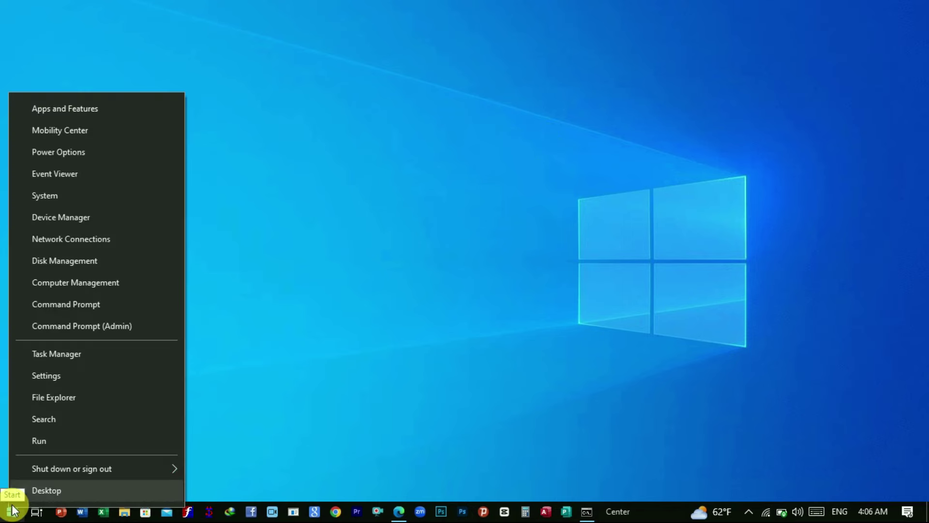
click(39, 441)
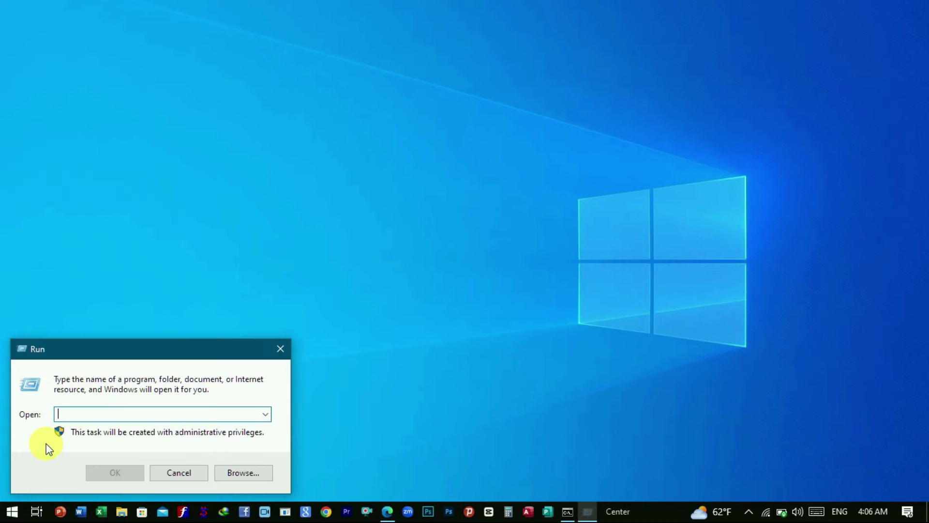
drag(103, 357, 472, 177)
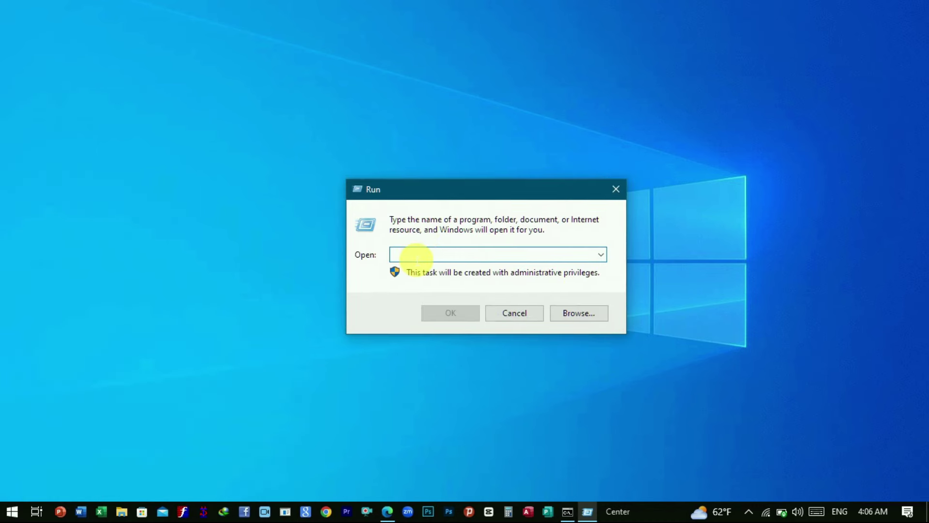
text(MRT)
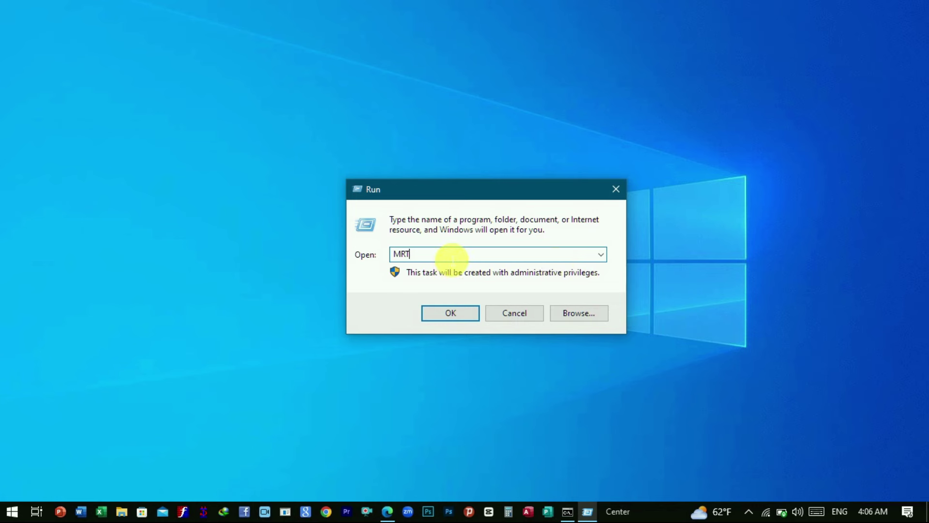
drag(461, 187, 437, 178)
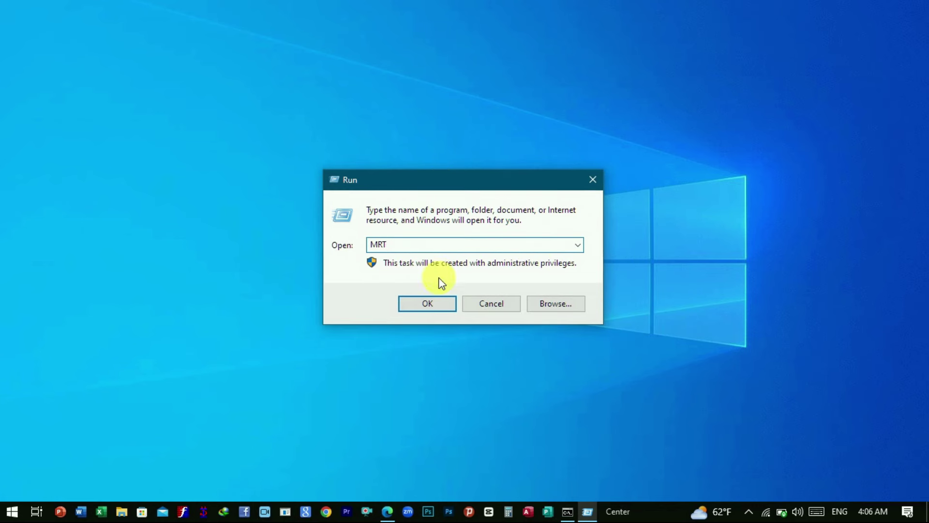
click(421, 305)
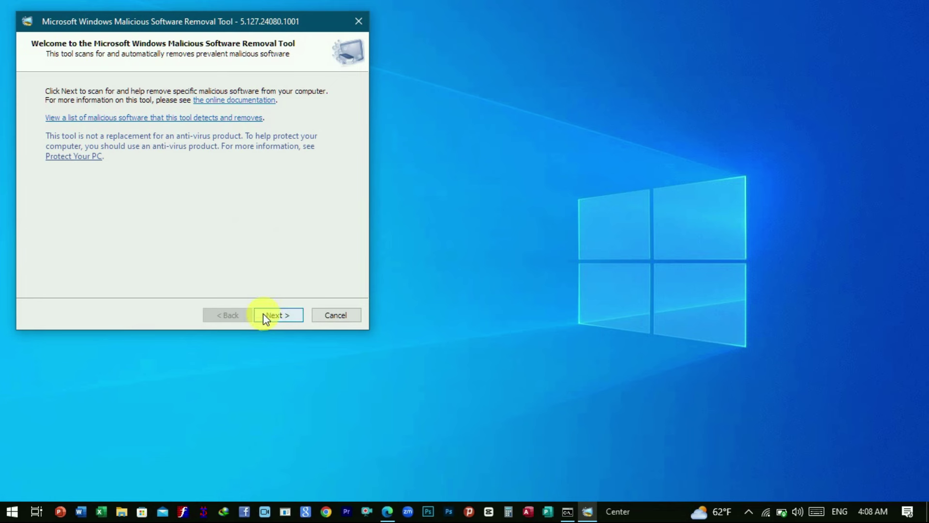
Start a Quick scan in the Malicious Software Removal Tool, cancel it partway and finish the wizard
click(281, 312)
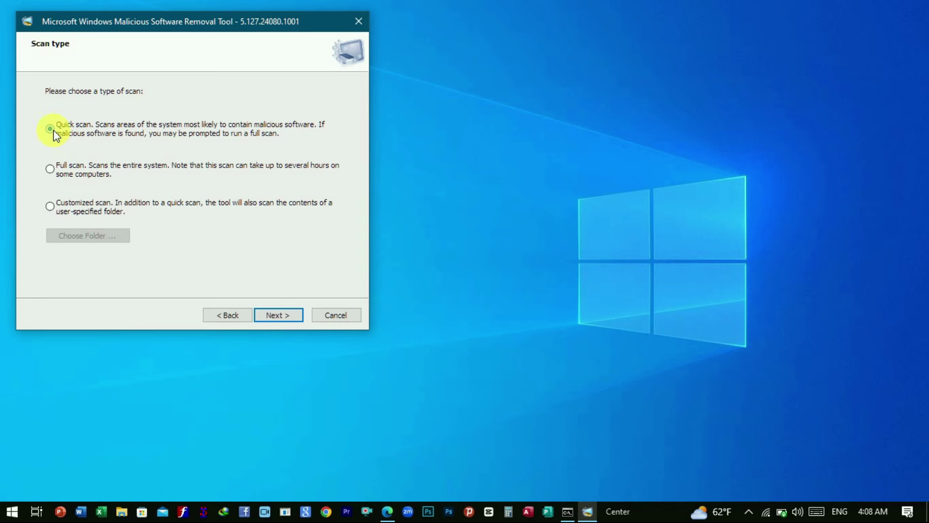
click(278, 316)
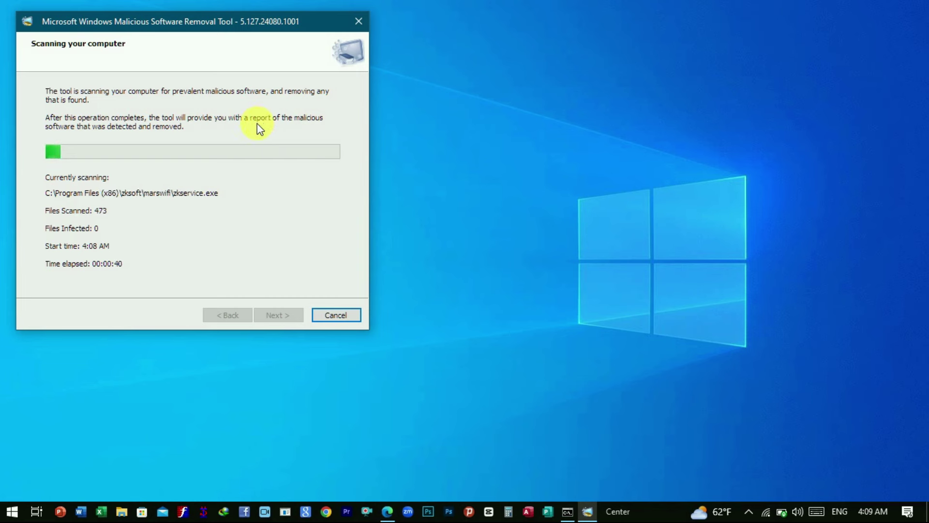
click(358, 20)
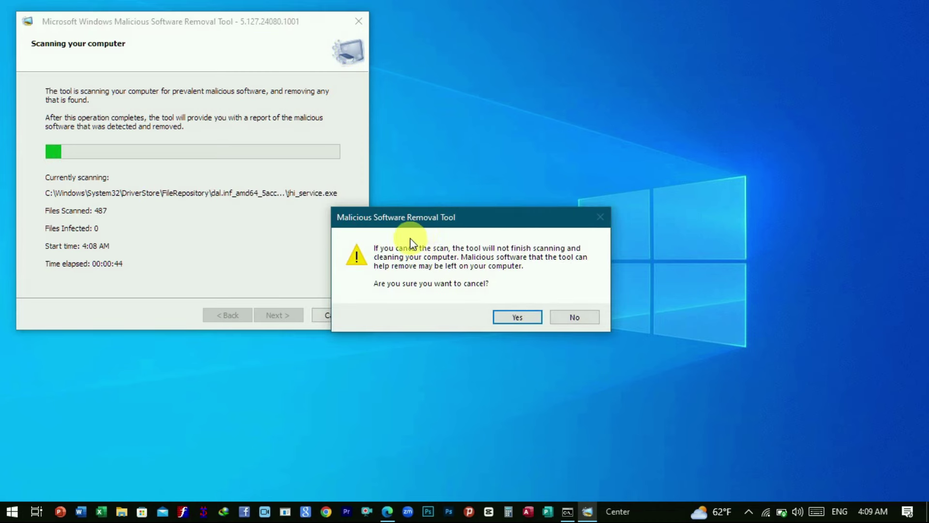
click(503, 315)
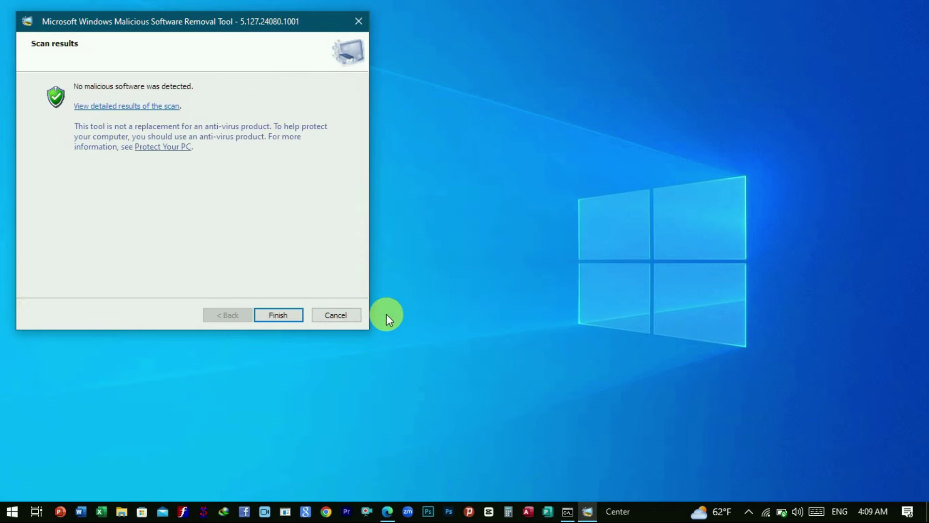
click(294, 316)
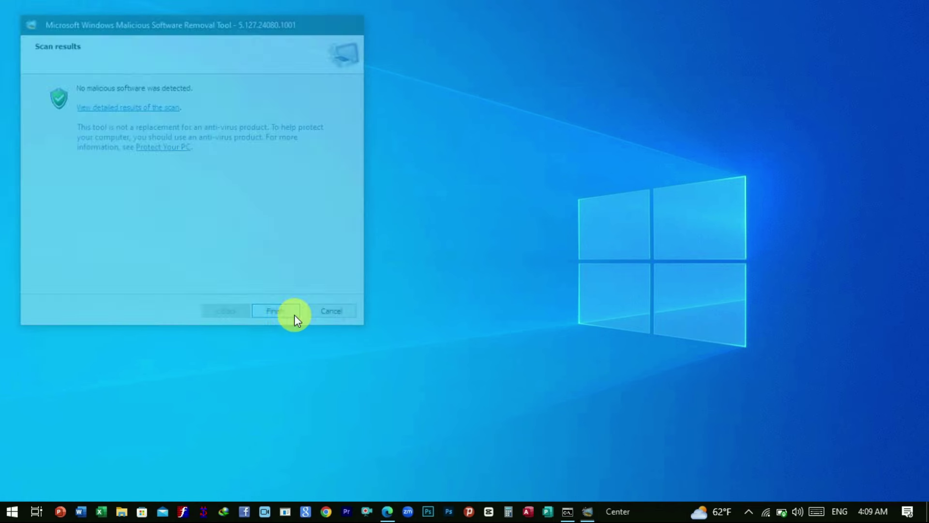
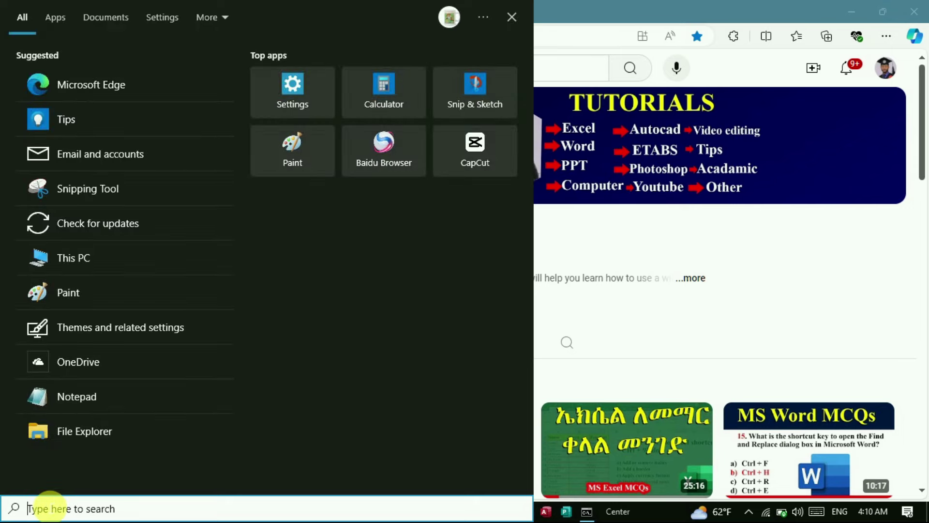
Search for Game Bar and open it, view the recordings in its captures gallery, and close the overlay
text(GAME)
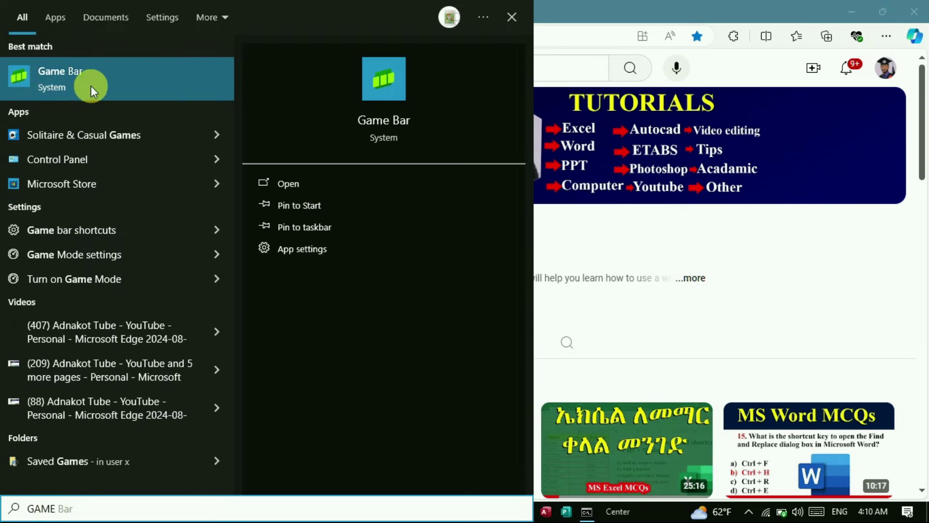
click(113, 87)
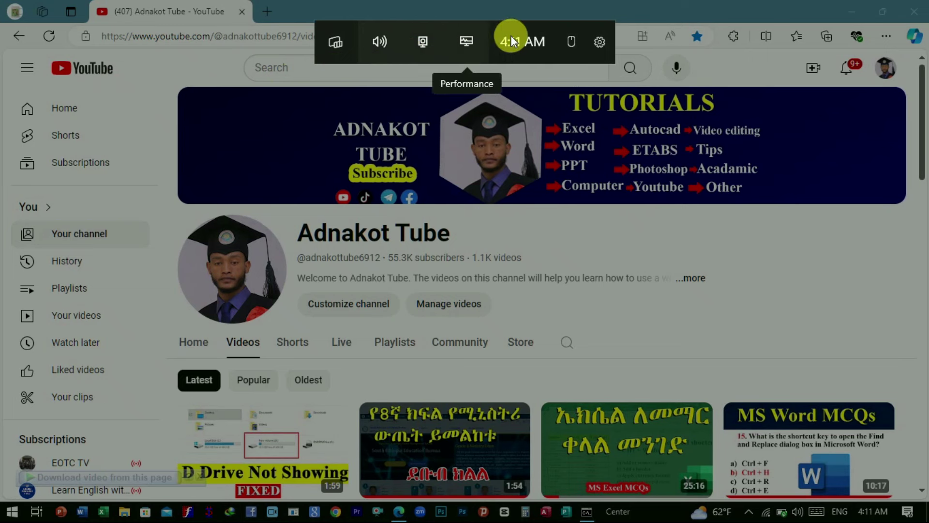
click(420, 36)
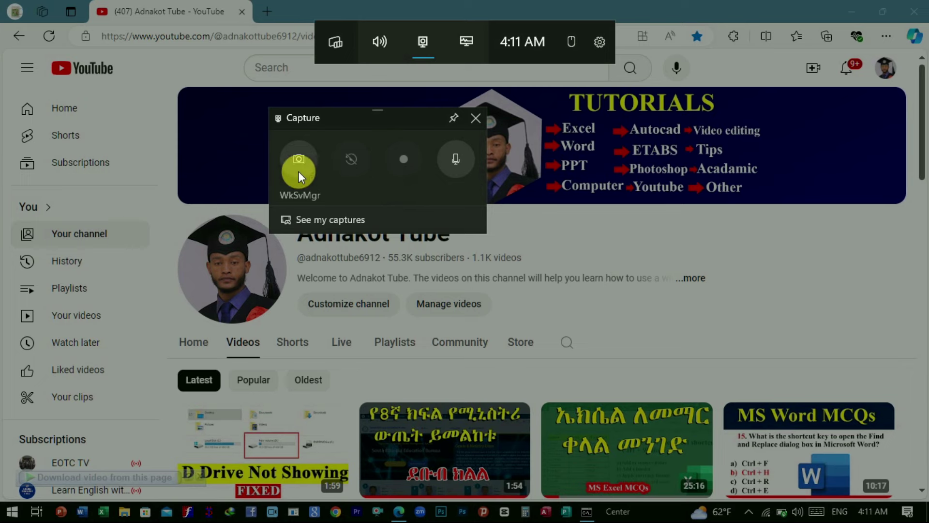
click(331, 221)
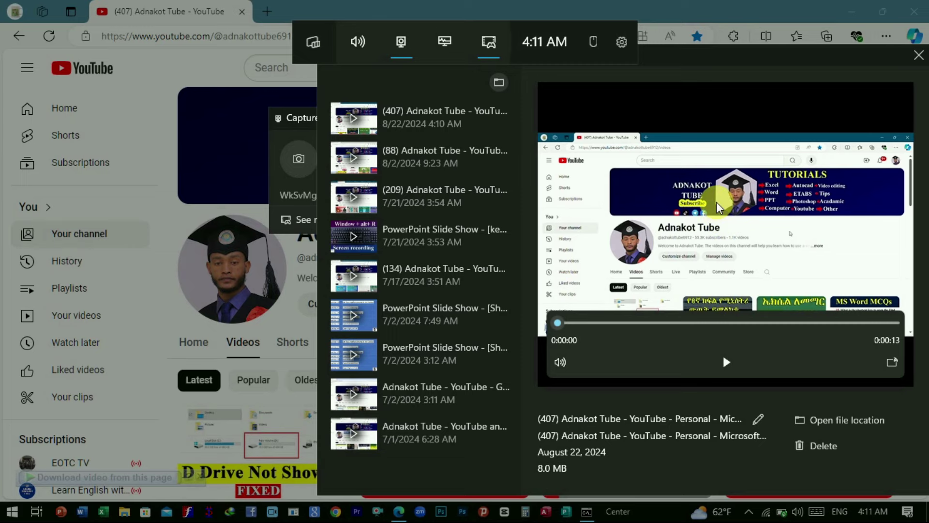
click(918, 59)
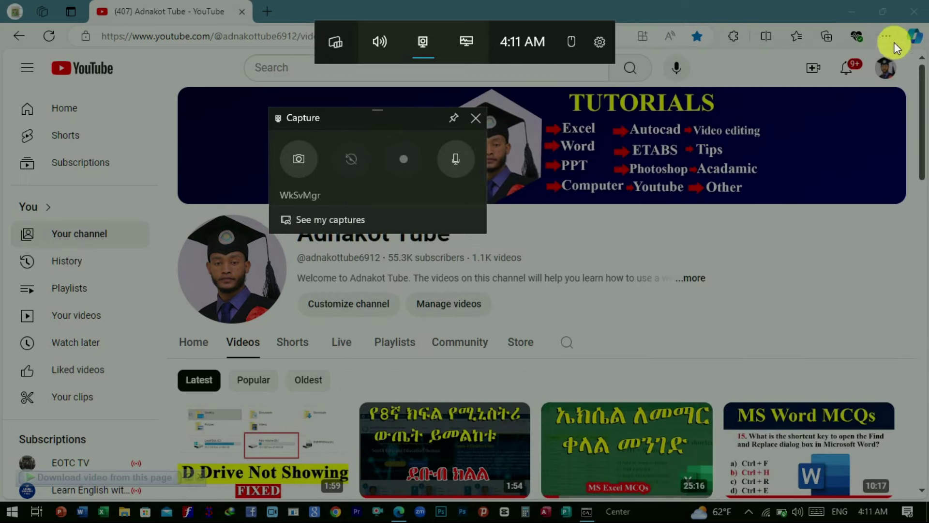
click(474, 119)
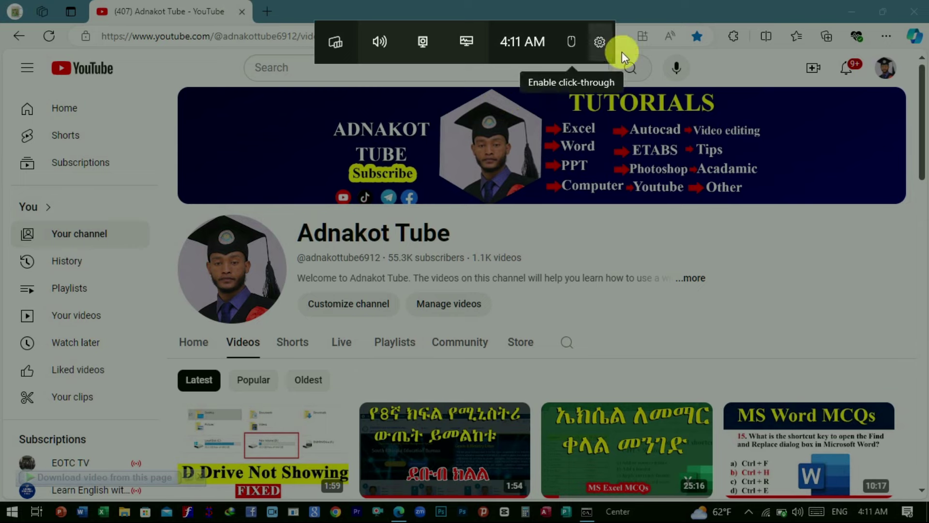
click(727, 57)
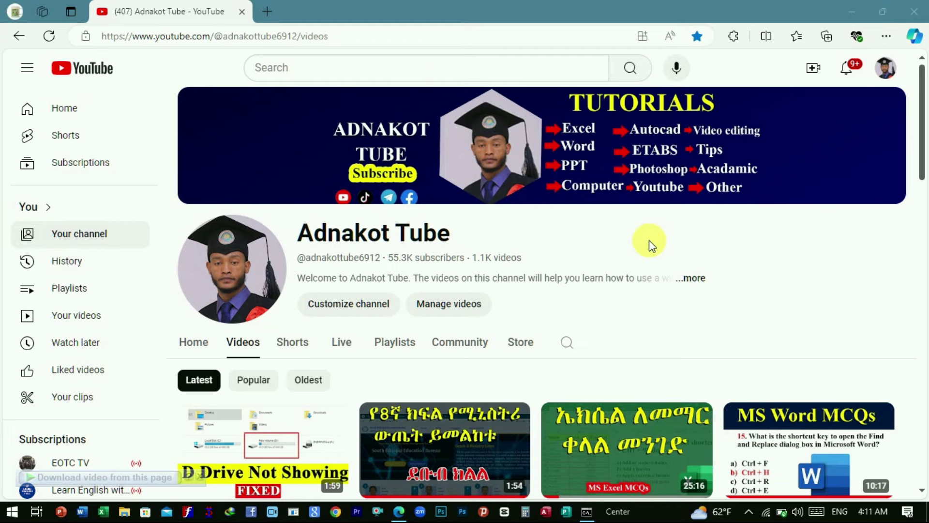
Minimize the browser window and open the On-Screen Keyboard
click(852, 13)
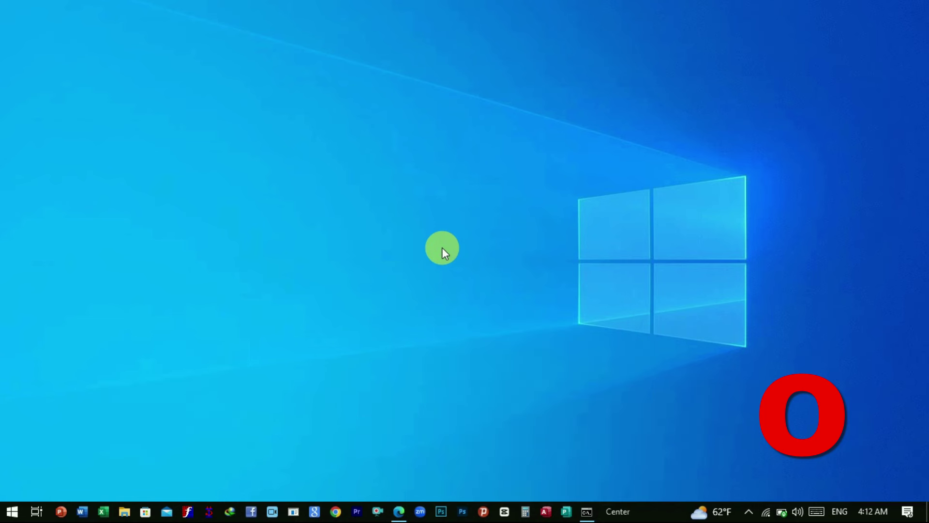
key(super+ctrl+o)
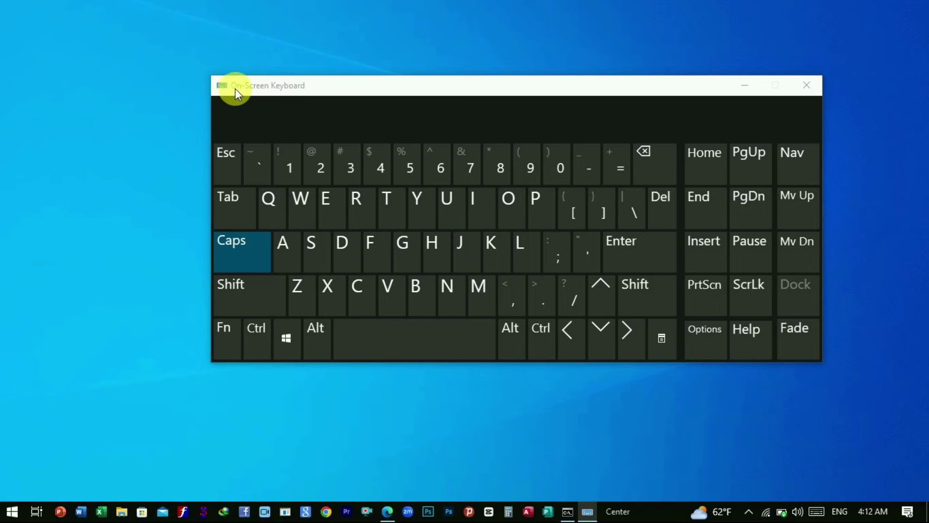
Reposition the On-Screen Keyboard on the desktop, try its Y key, and bring up the YouTube browser window behind it
drag(338, 88, 291, 137)
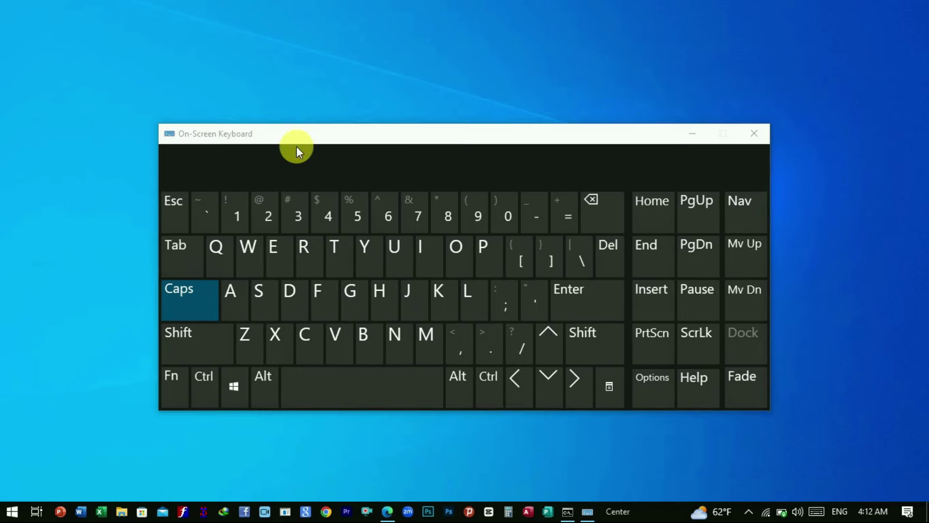
click(365, 247)
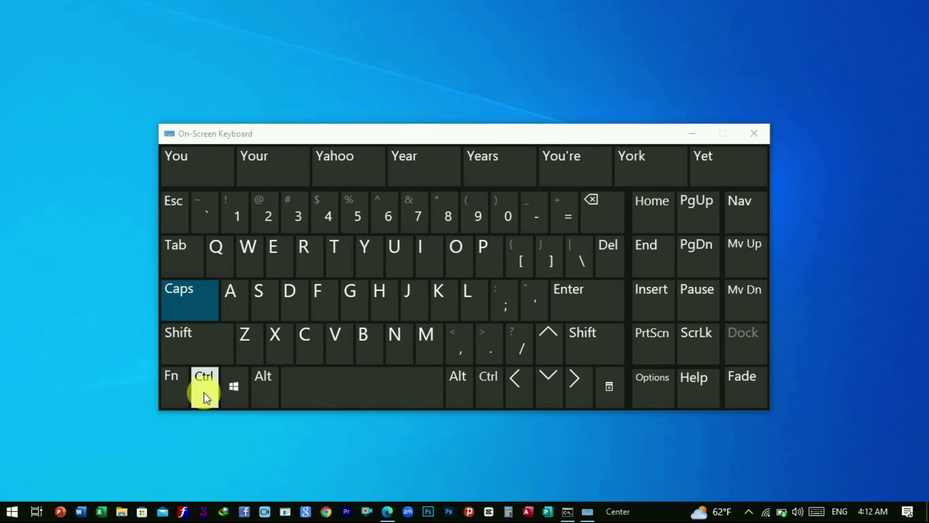
click(398, 479)
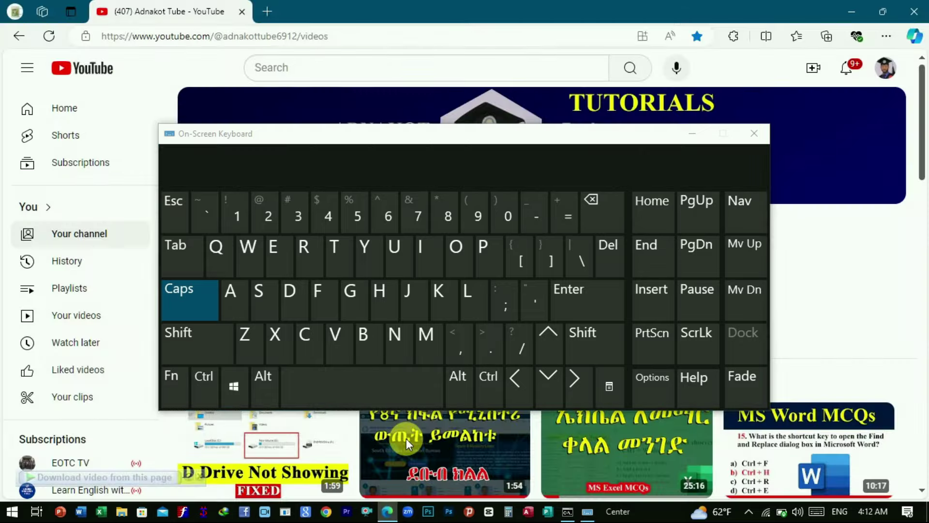
Search YouTube for "ADNAKOT TUBE", entering the text with the On-Screen Keyboard, and close the keyboard
click(322, 70)
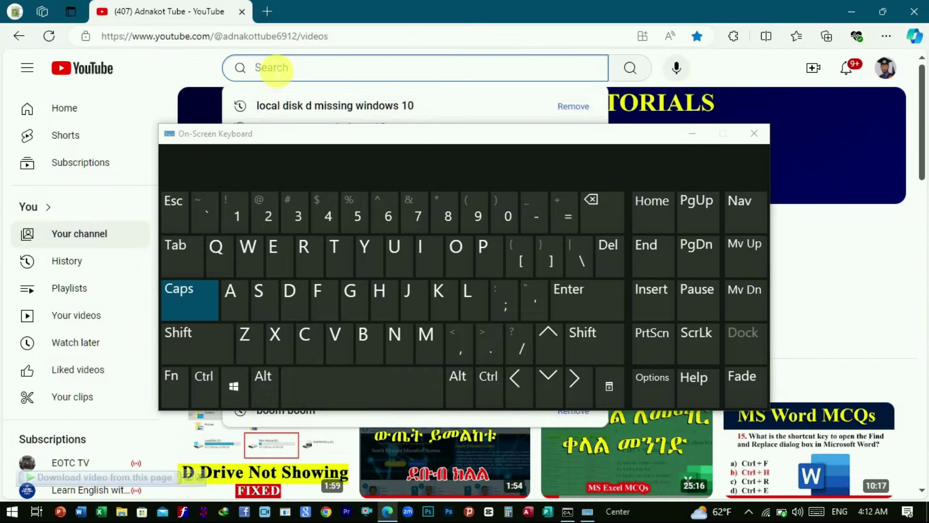
click(236, 296)
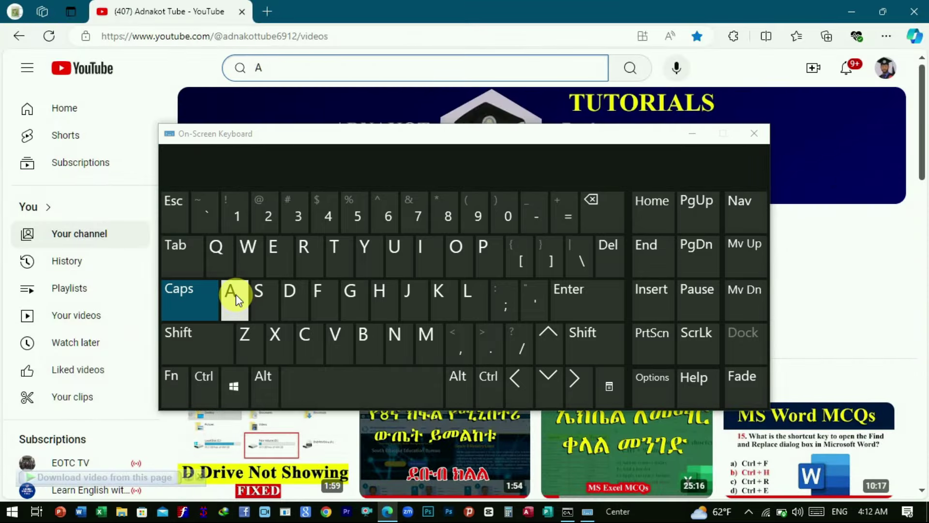
click(292, 288)
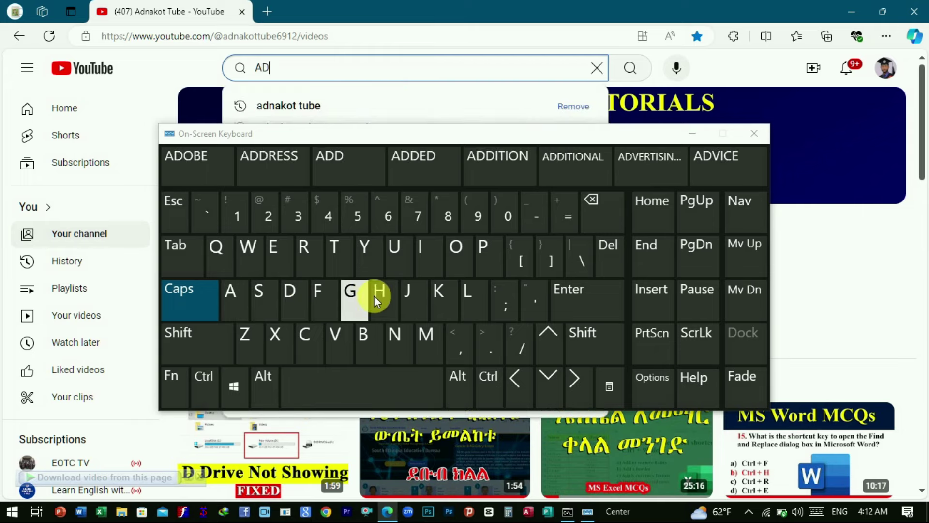
click(404, 338)
click(234, 298)
click(438, 291)
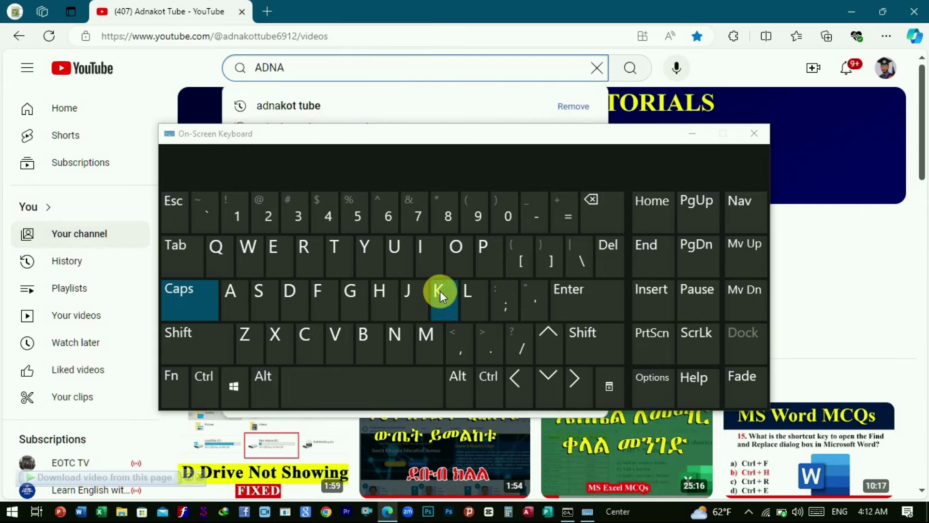
click(455, 252)
click(349, 254)
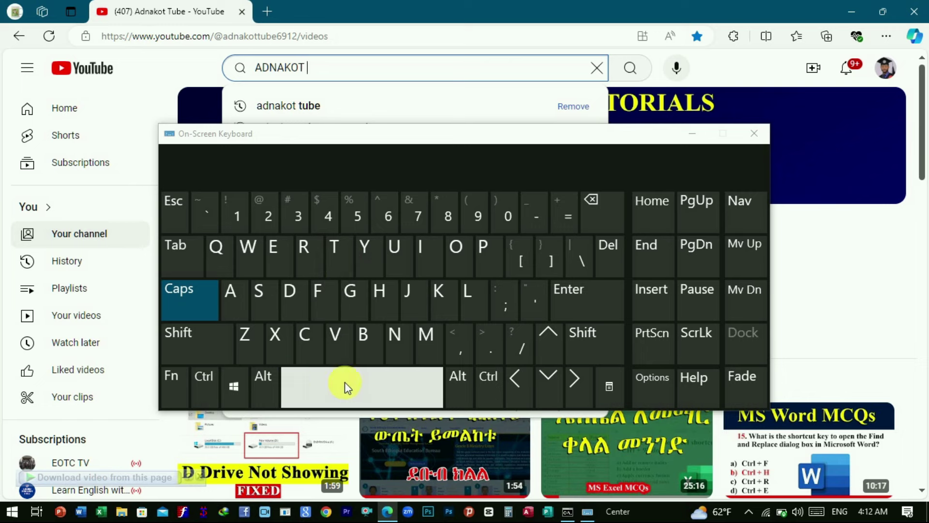
click(344, 381)
click(336, 252)
click(392, 248)
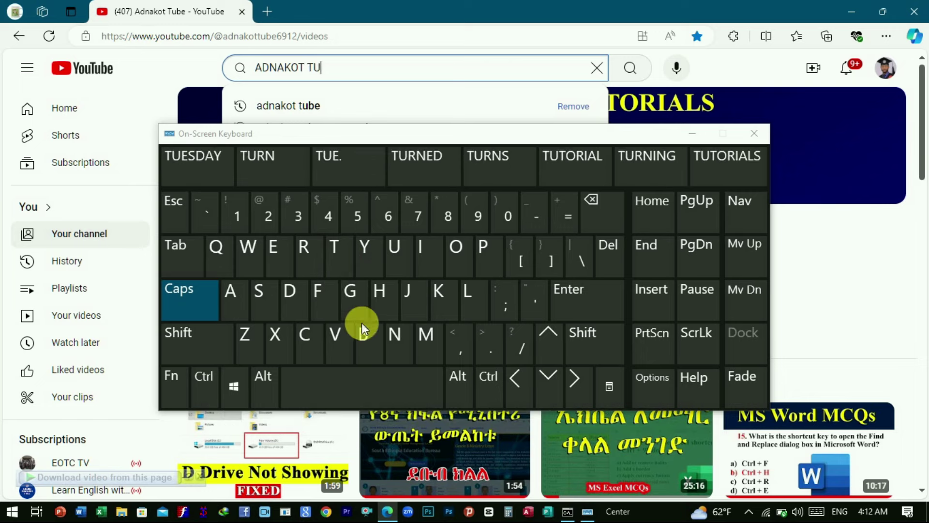
click(362, 327)
click(276, 256)
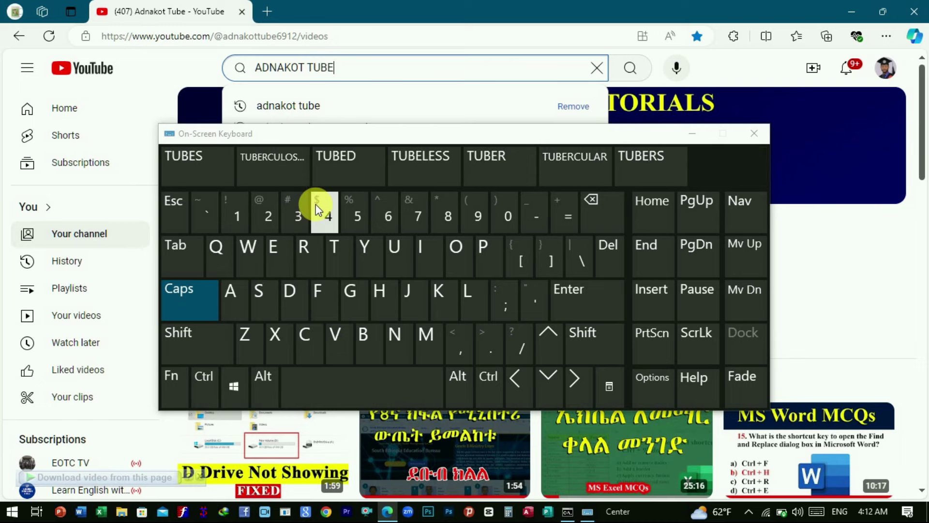
click(579, 304)
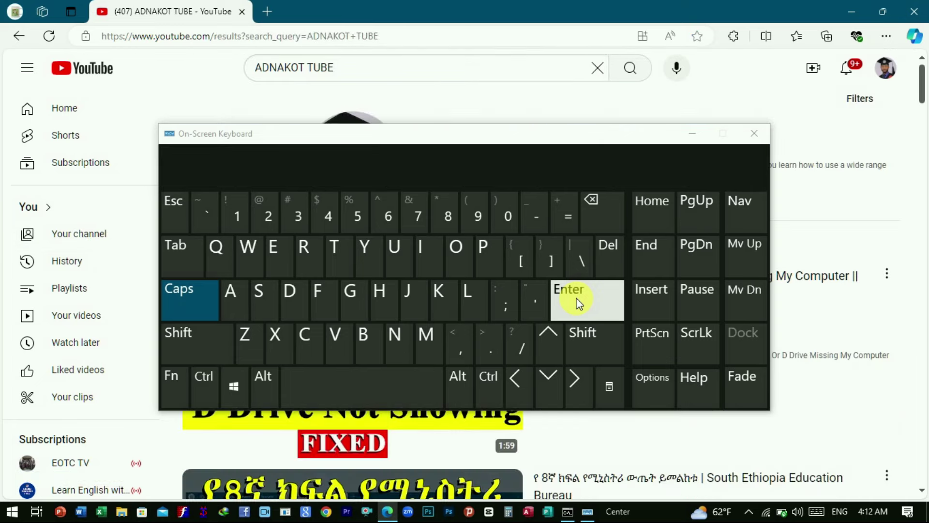
click(753, 134)
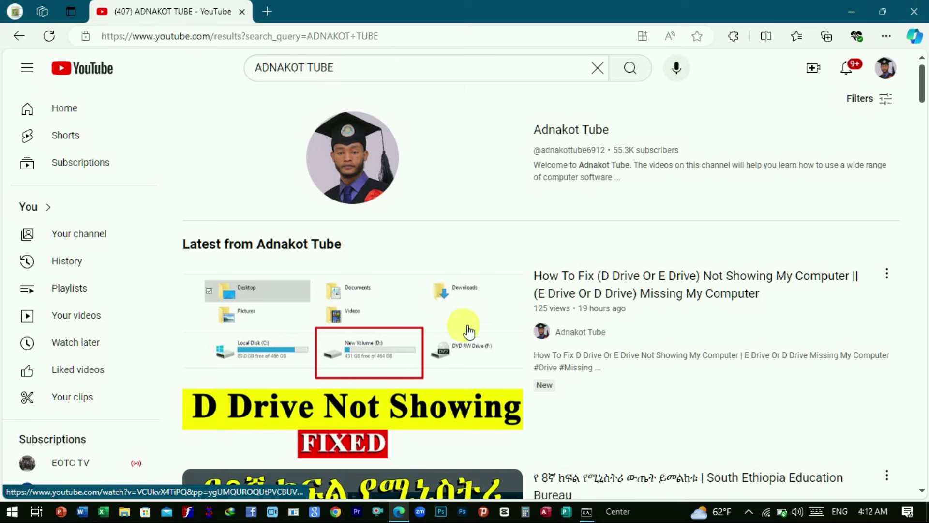
Browse the video listings in the ADNAKOT TUBE search results
scroll(464, 305, down, 10)
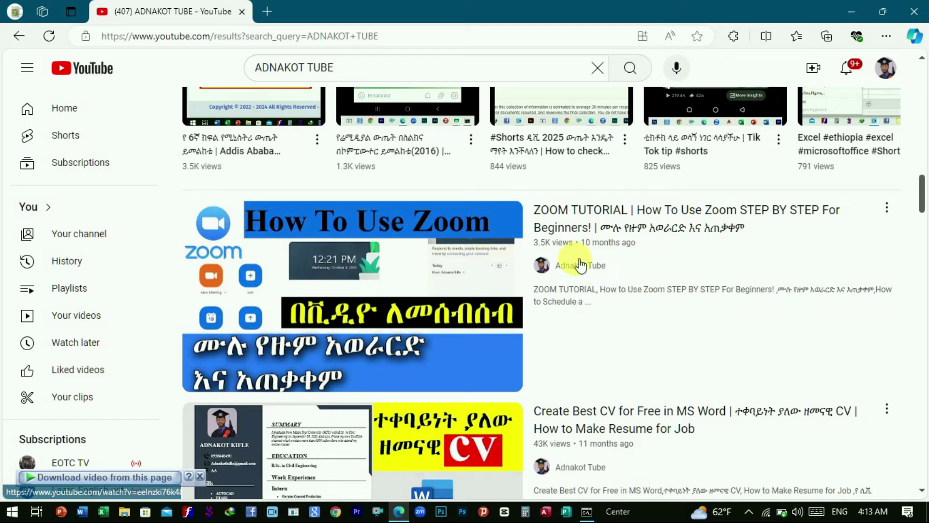
scroll(300, 291, up, 4)
scroll(400, 256, down, 6)
scroll(400, 257, down, 3)
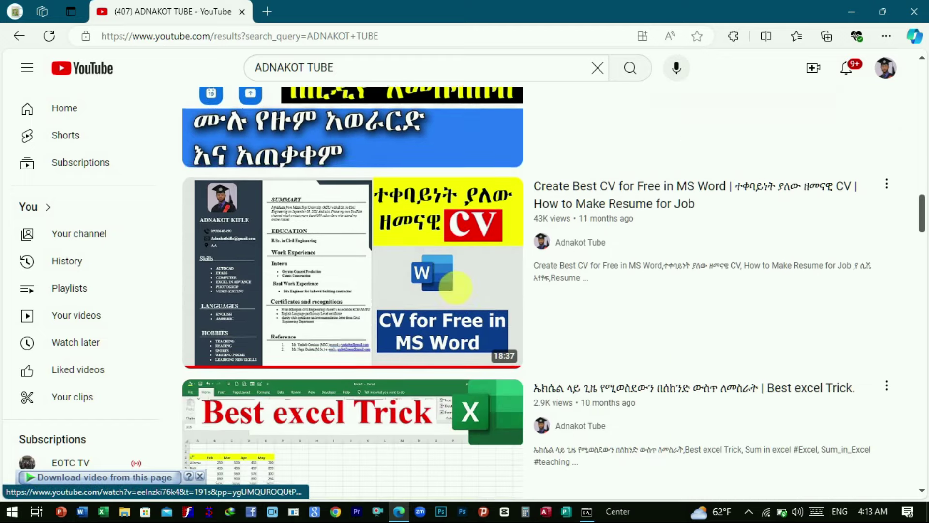
scroll(438, 263, down, 10)
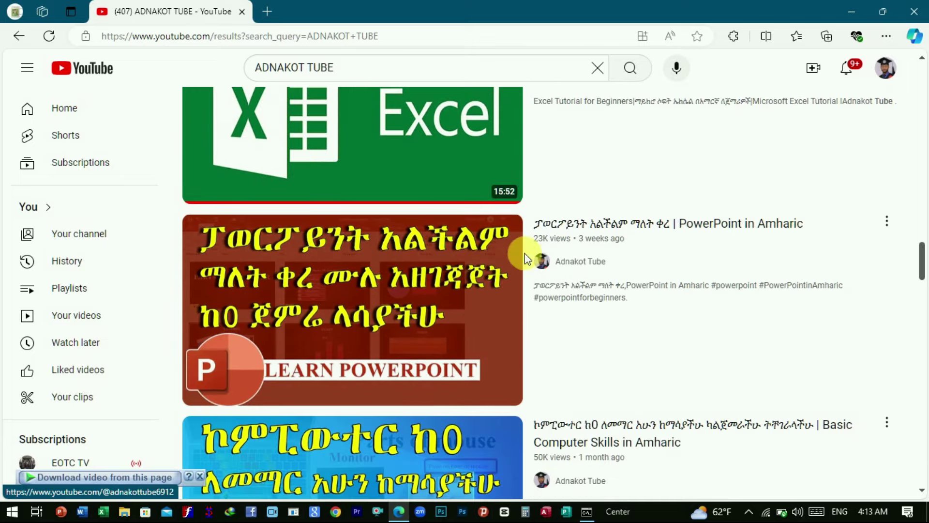
scroll(508, 266, down, 5)
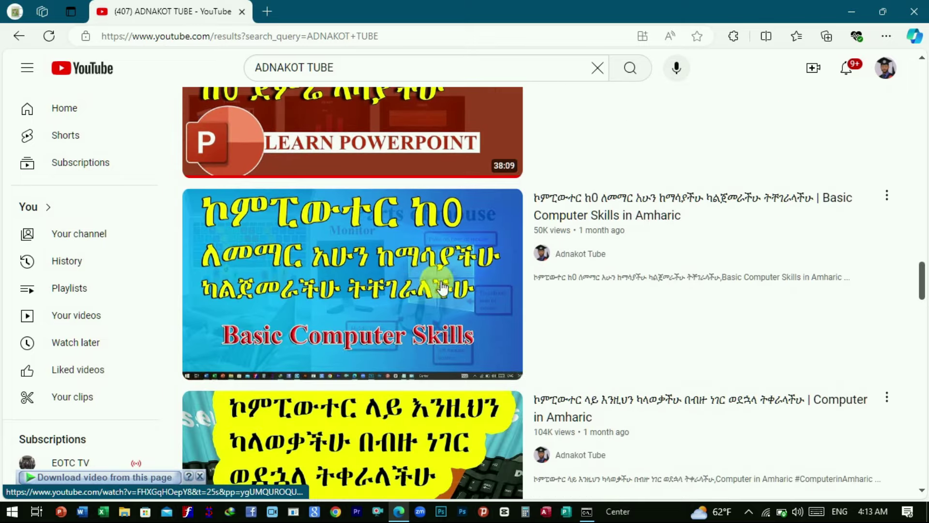
mouse_move(429, 245)
scroll(428, 259, down, 5)
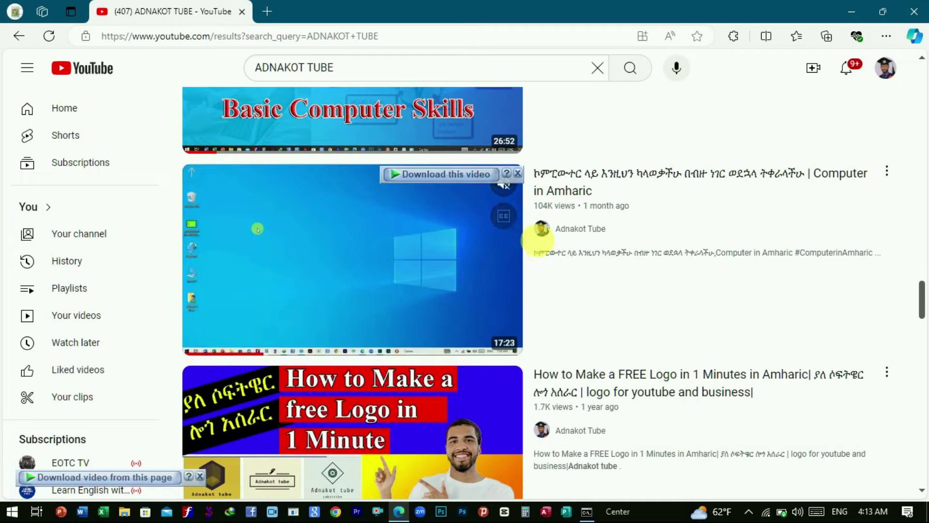
scroll(550, 246, up, 5)
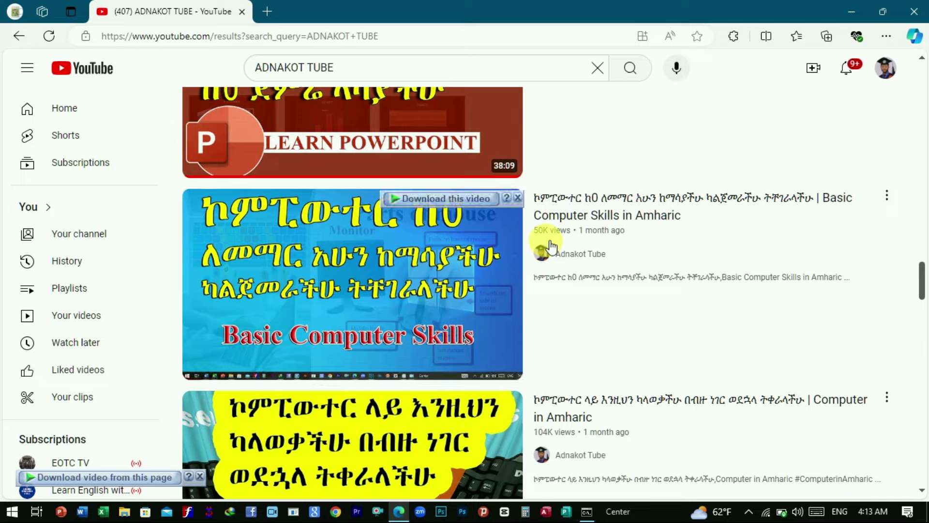
Save a full-screen screenshot of the YouTube results and take a rectangular snip of the Basic Computer Skills thumbnail
click(849, 11)
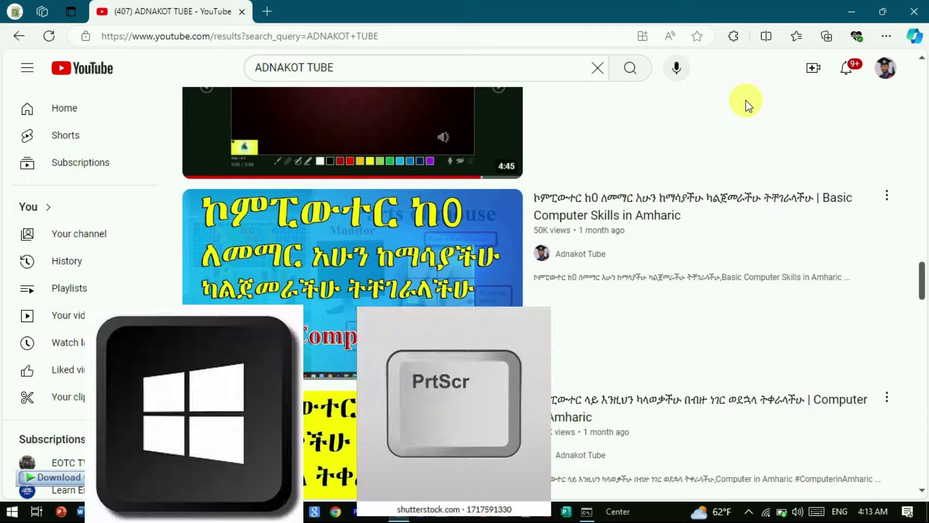
key(super+Print)
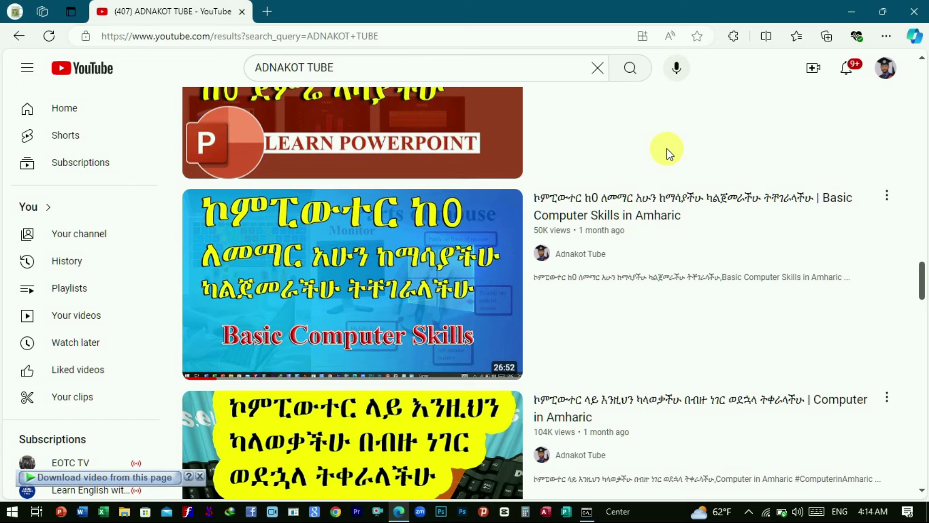
key(super+shift+s)
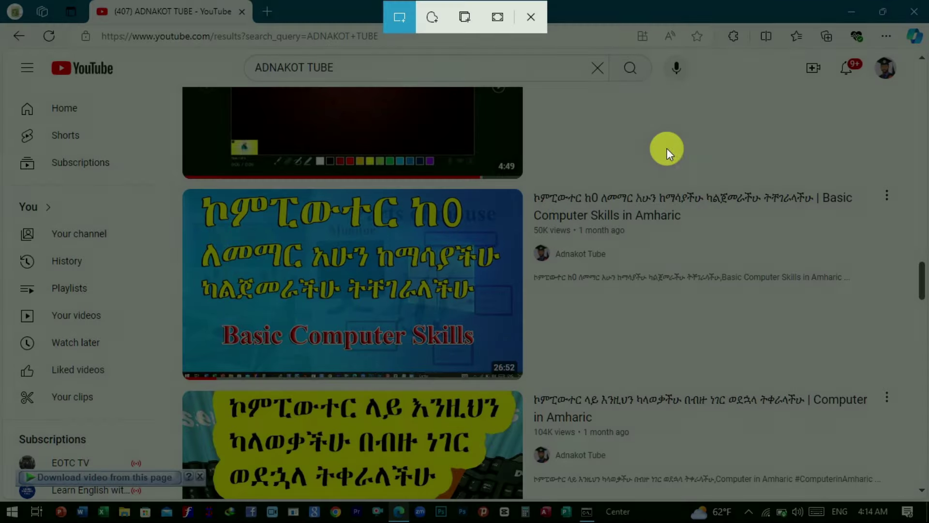
click(396, 20)
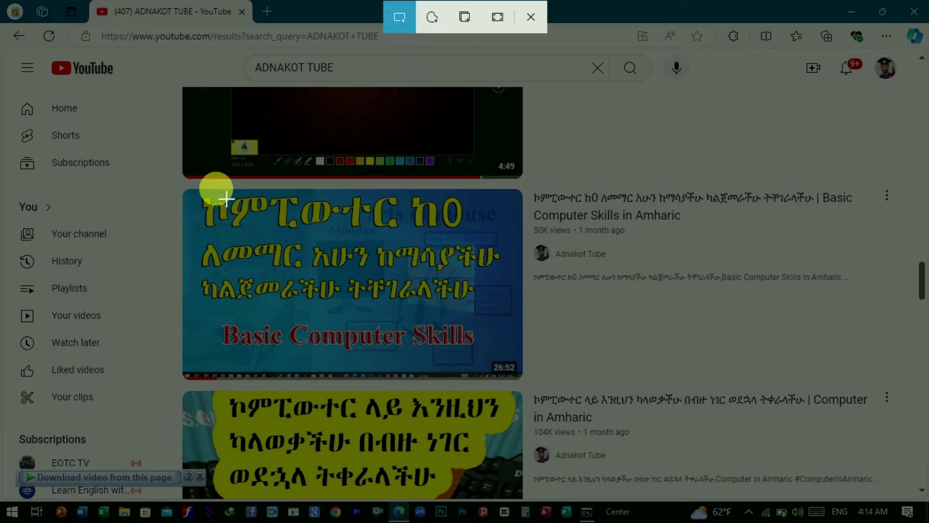
drag(202, 199, 521, 378)
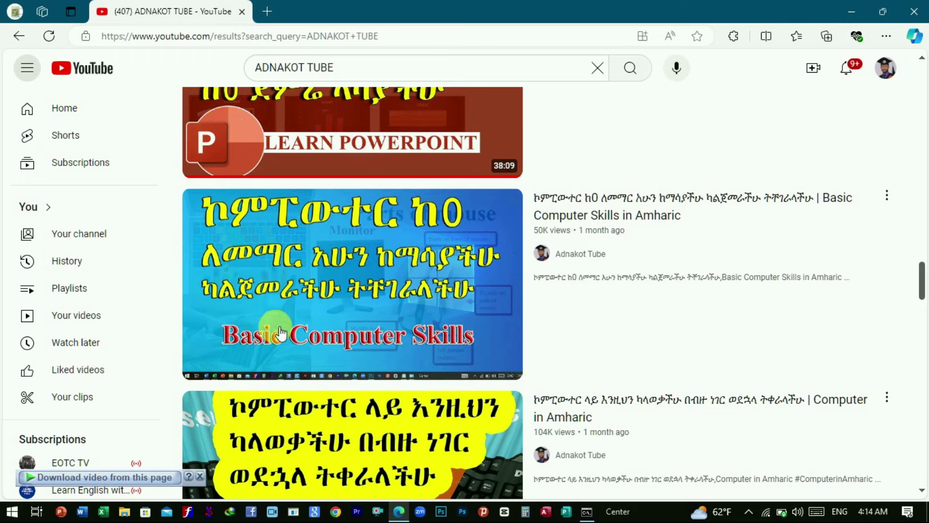
Launch Word, minimize the browser, and open the Screenshots folder under Pictures in File Explorer
click(82, 512)
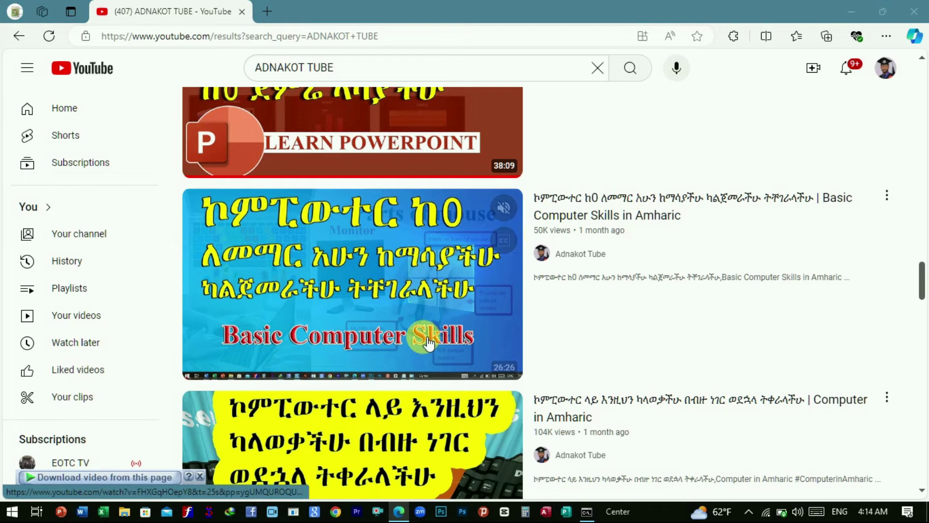
click(852, 11)
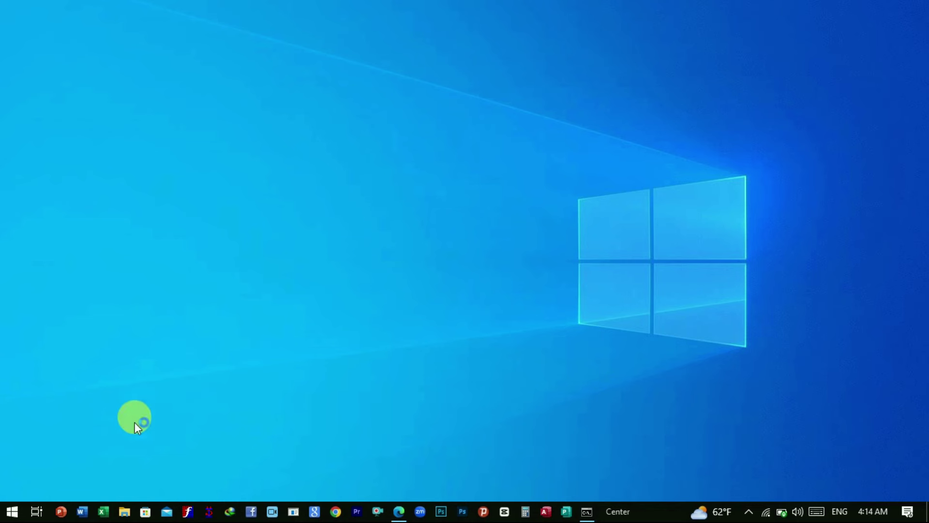
click(127, 512)
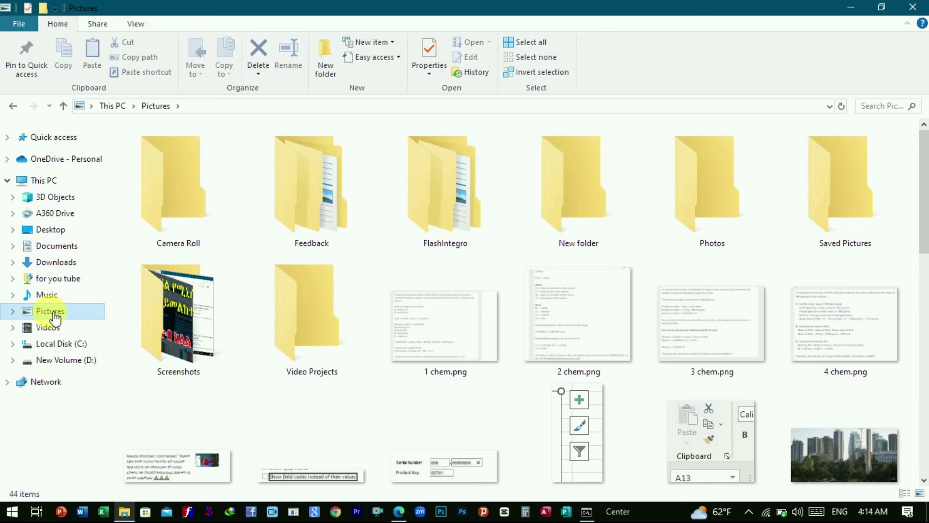
double_click(168, 325)
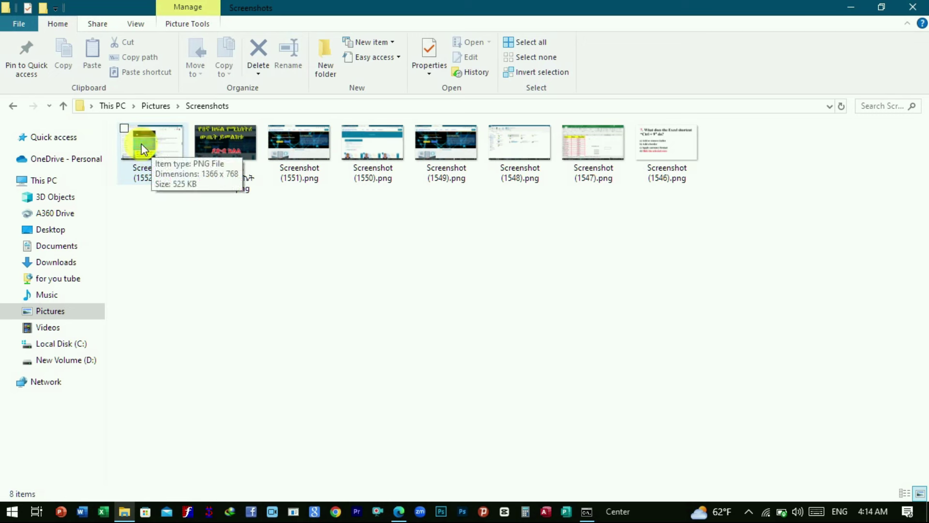
Paste the snipped Basic Computer Skills thumbnail into the blank Word document, inspect it, and minimize Word
click(83, 515)
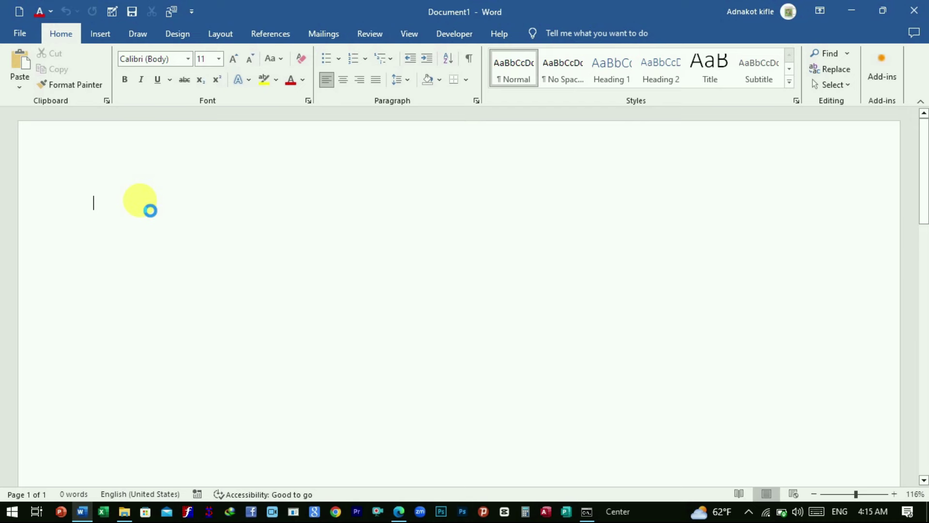
key(ctrl+v)
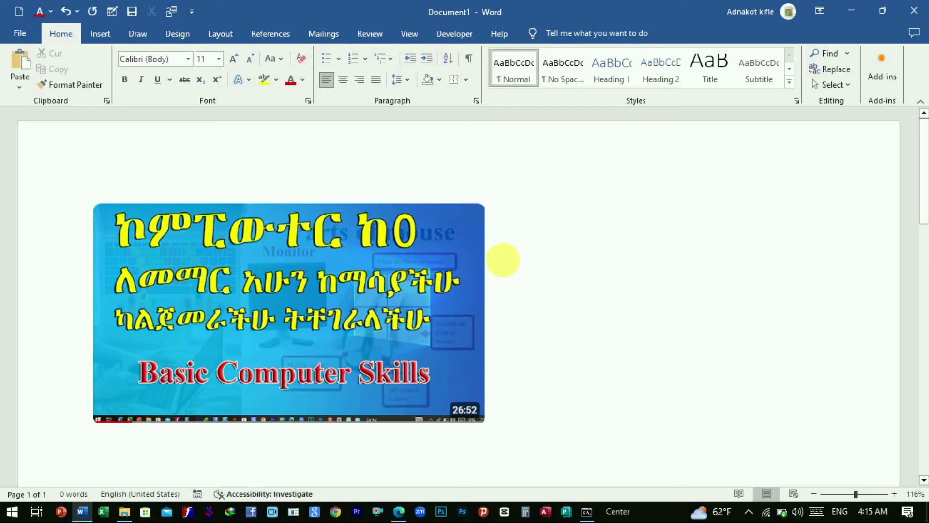
scroll(524, 280, down, 3)
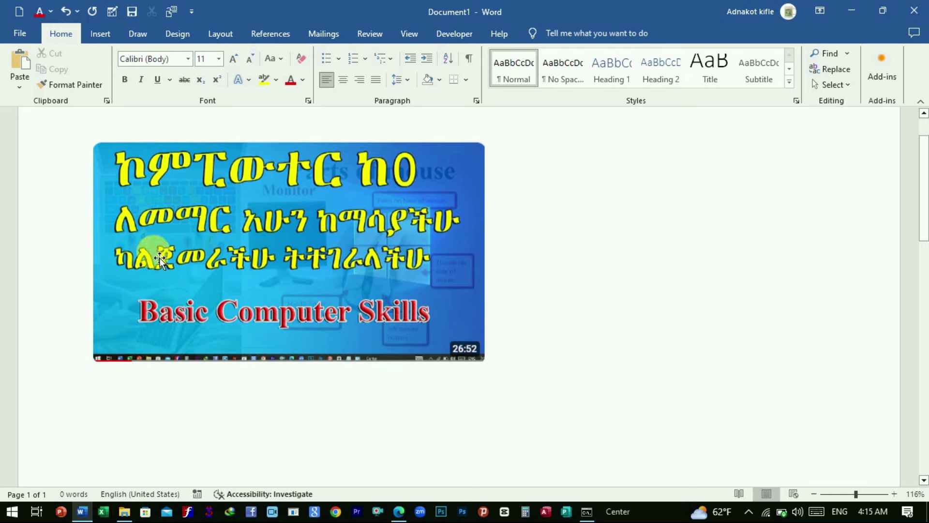
click(245, 225)
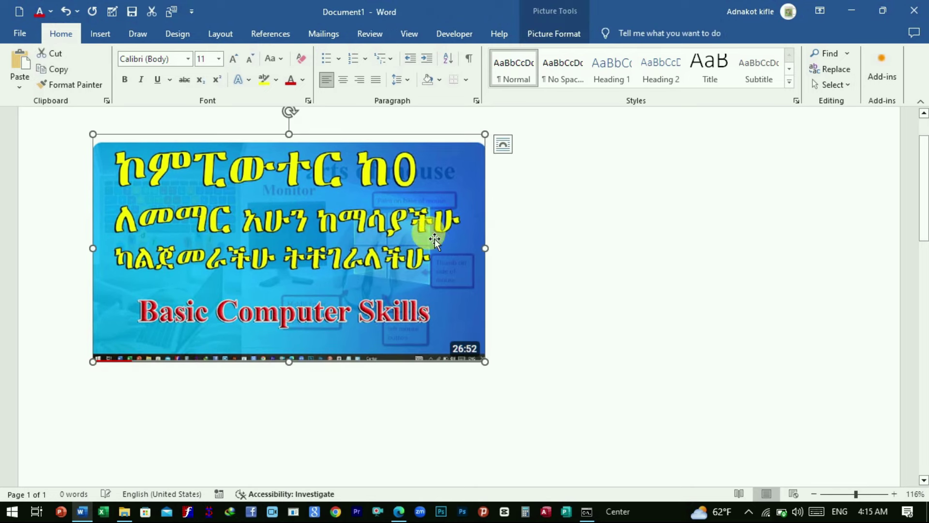
click(571, 232)
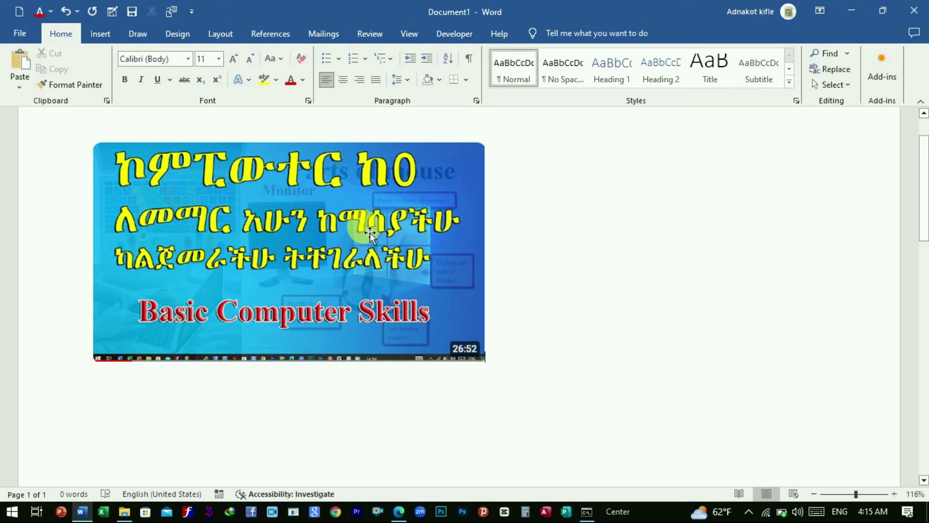
click(851, 12)
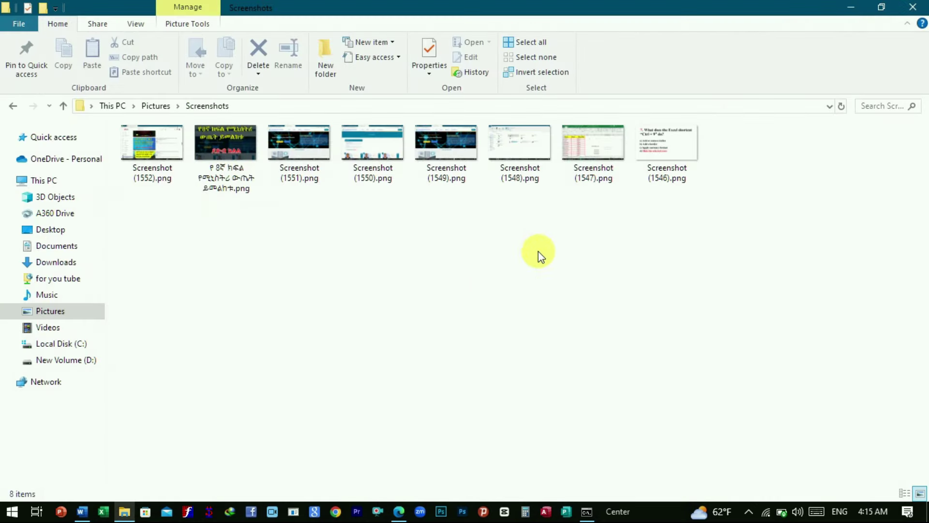
Capture the YouTube results as a full-screen screenshot and paste it below the snip in the Word document, minimizing the windows when finished
click(398, 513)
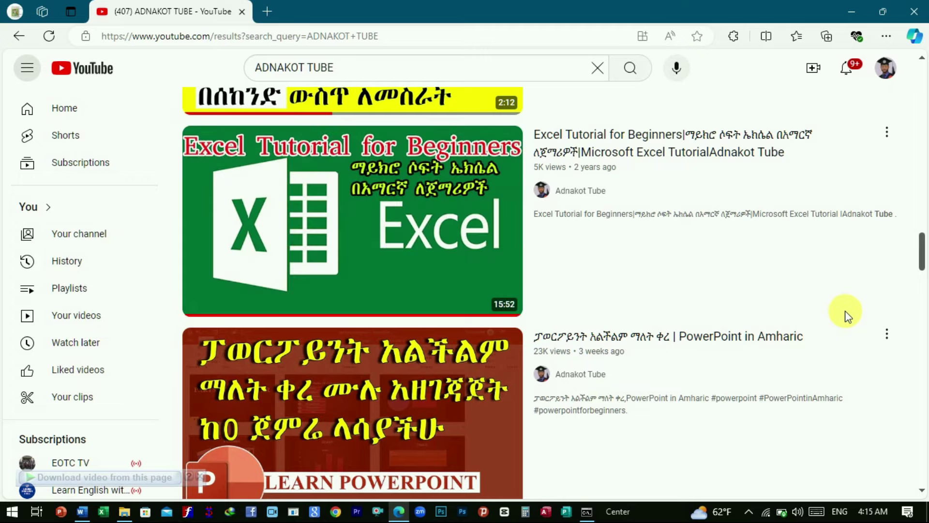
click(849, 11)
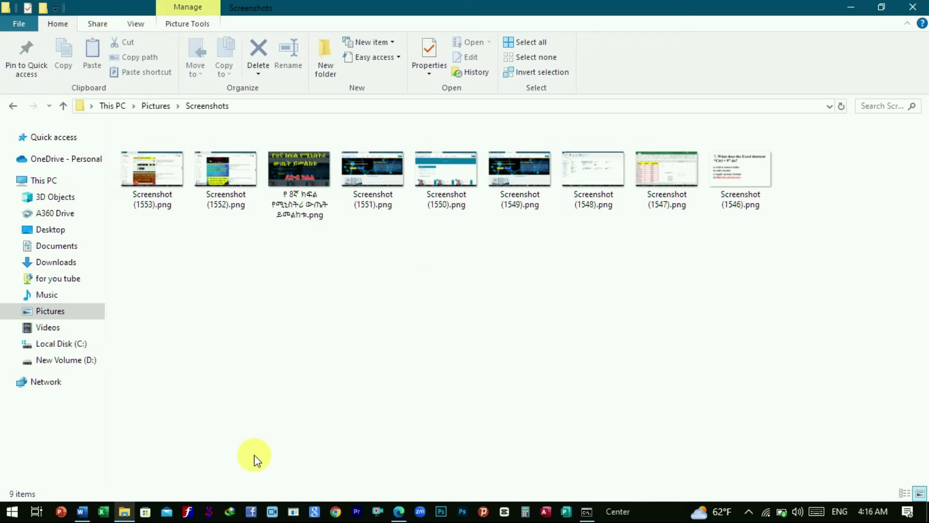
mouse_move(83, 508)
click(128, 474)
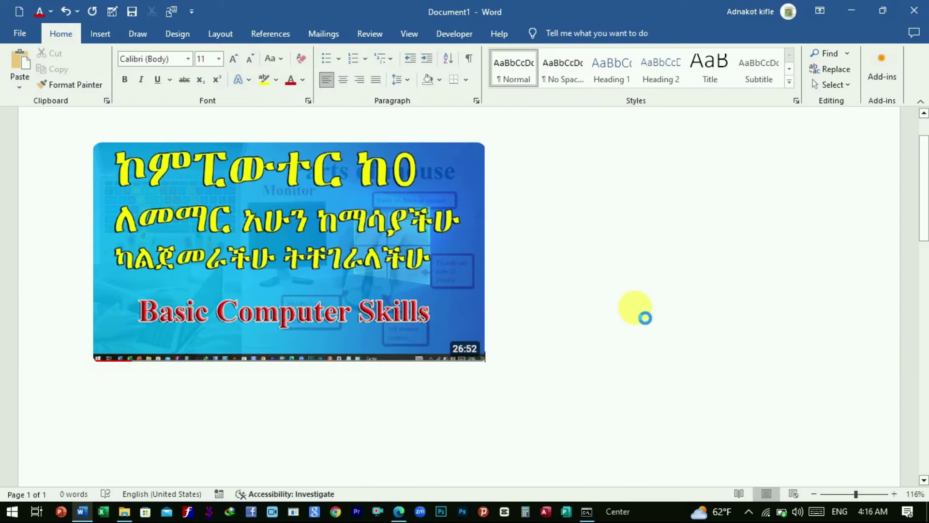
key(ctrl+v)
scroll(605, 324, up, 4)
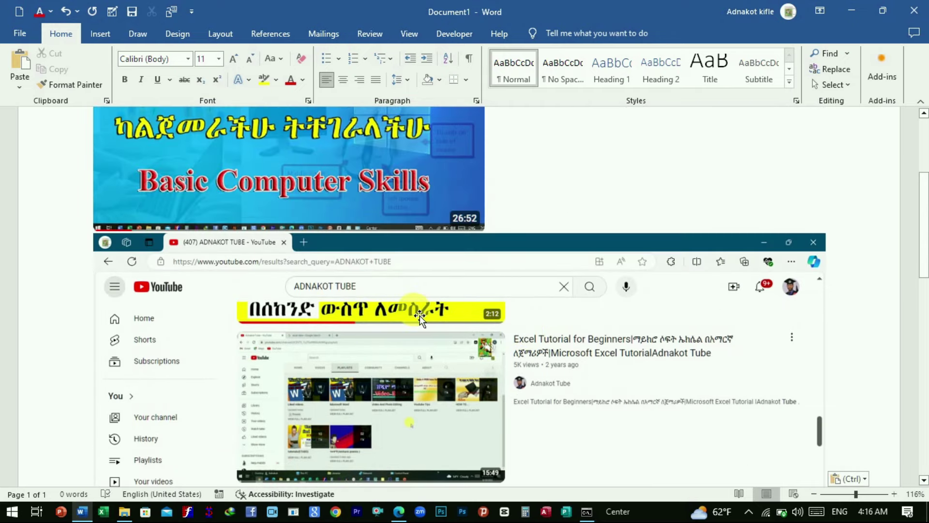
click(851, 10)
click(852, 8)
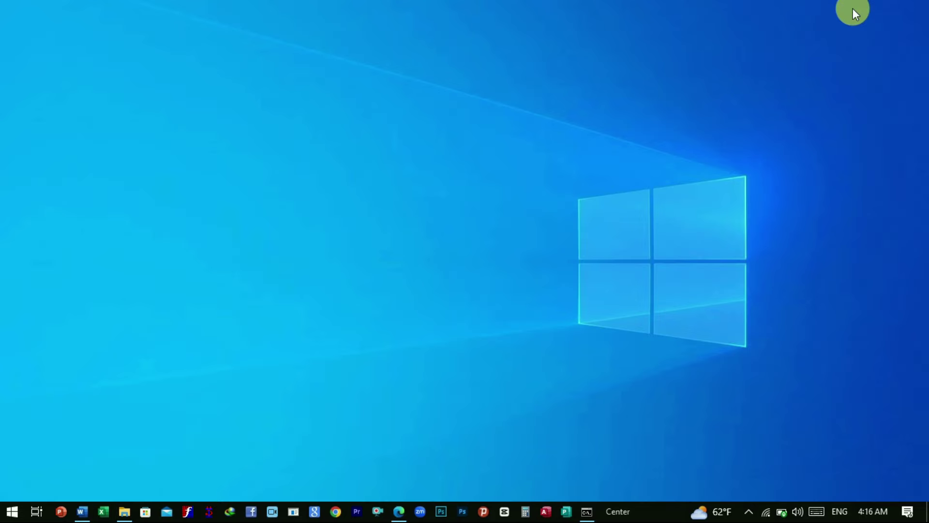